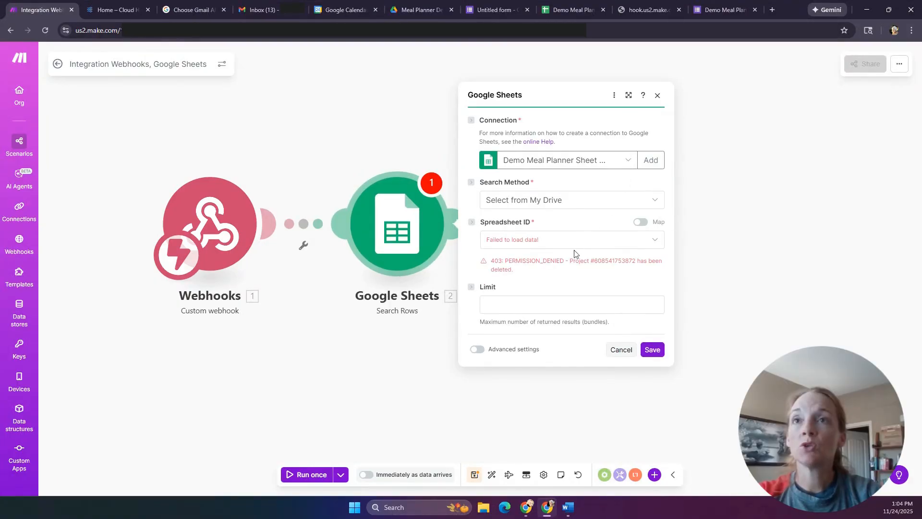
# Switch to the Google Cloud console and create a new project named Demo Meal Planner without an organization.
pyautogui.click(115, 10)
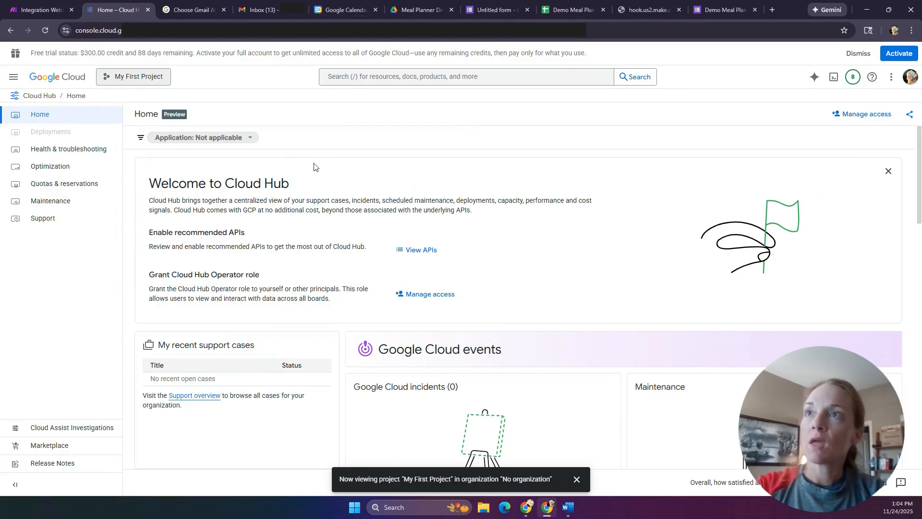
pyautogui.click(147, 80)
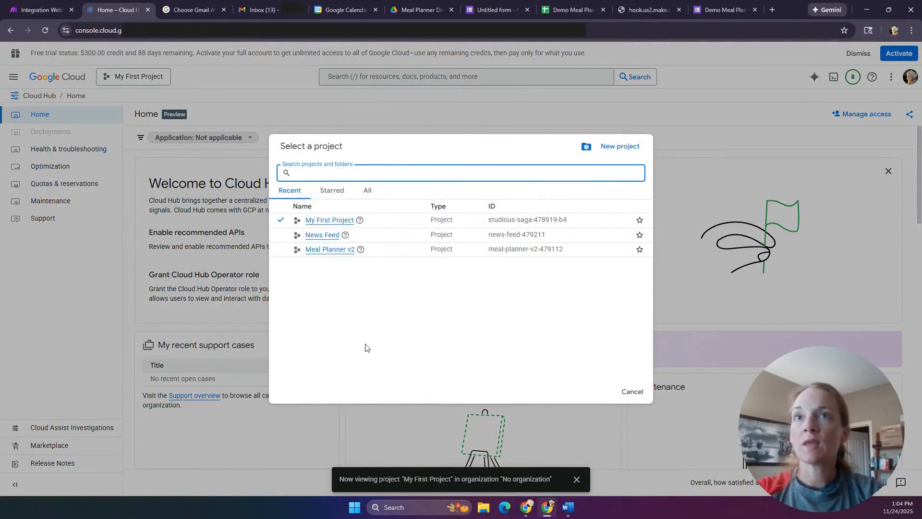
pyautogui.click(620, 147)
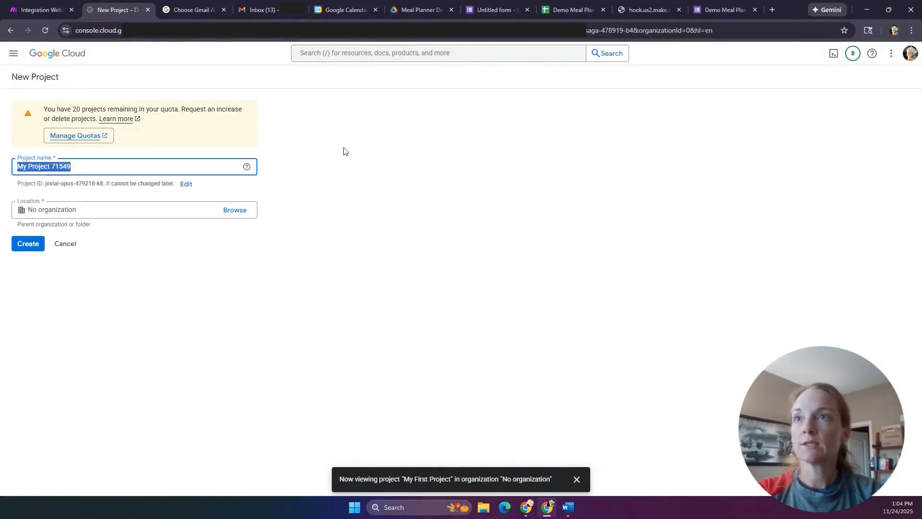
pyautogui.write('Demo Meal Planner')
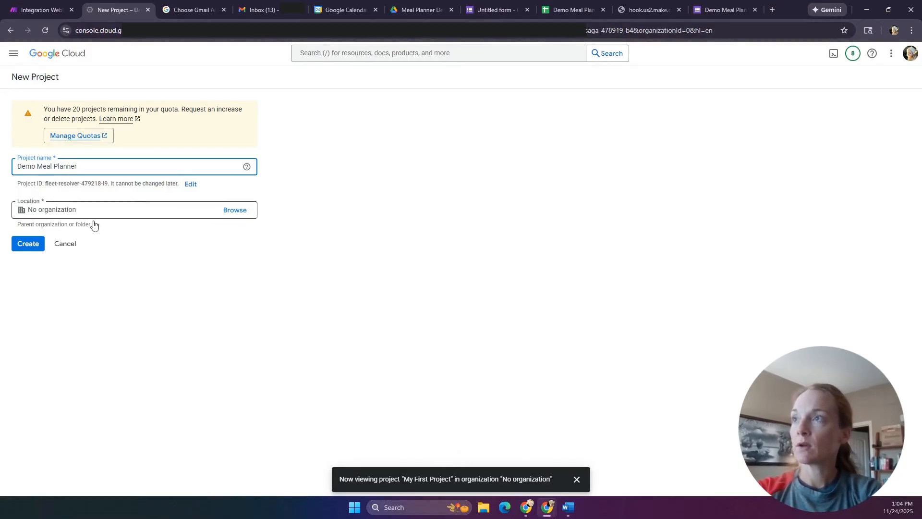
pyautogui.click(33, 246)
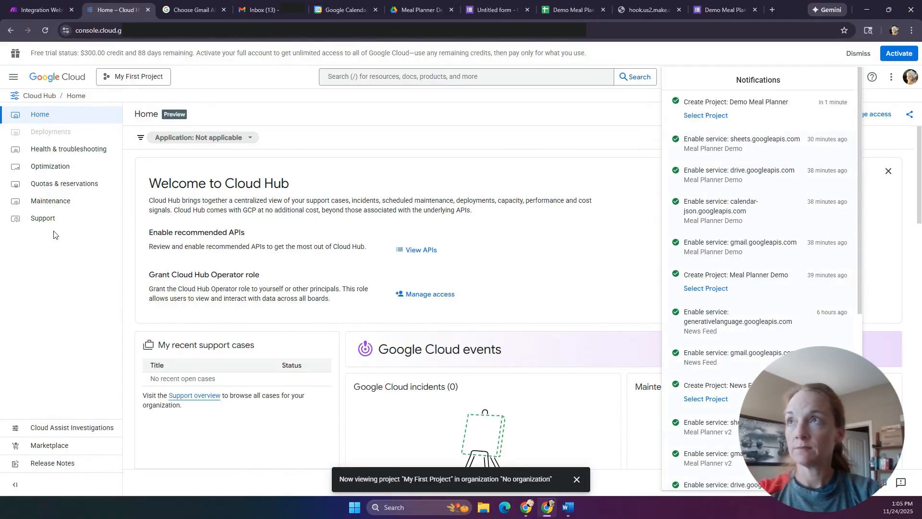
# Make Demo Meal Planner the active project.
pyautogui.click(151, 79)
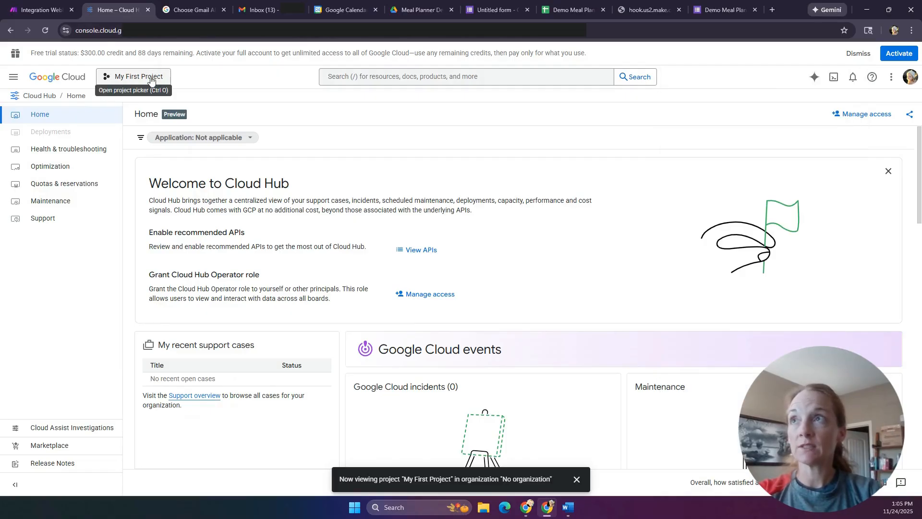
pyautogui.click(151, 80)
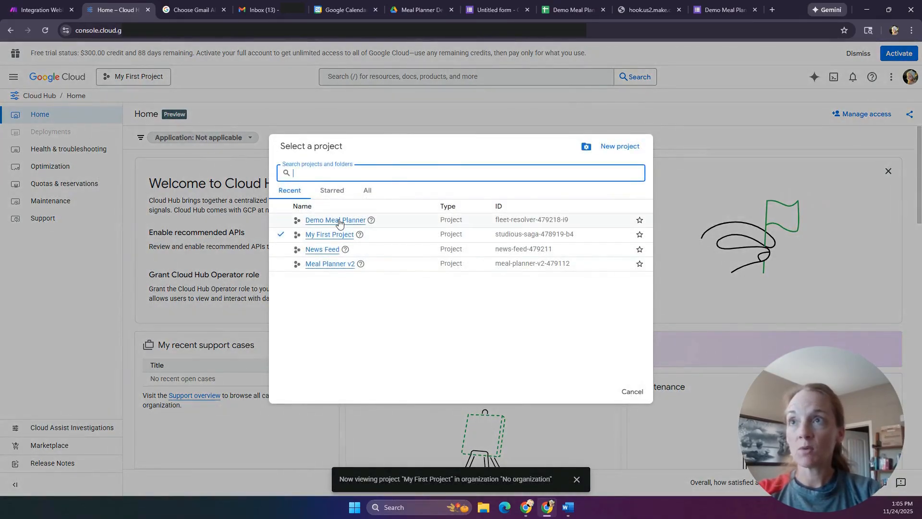
pyautogui.click(336, 221)
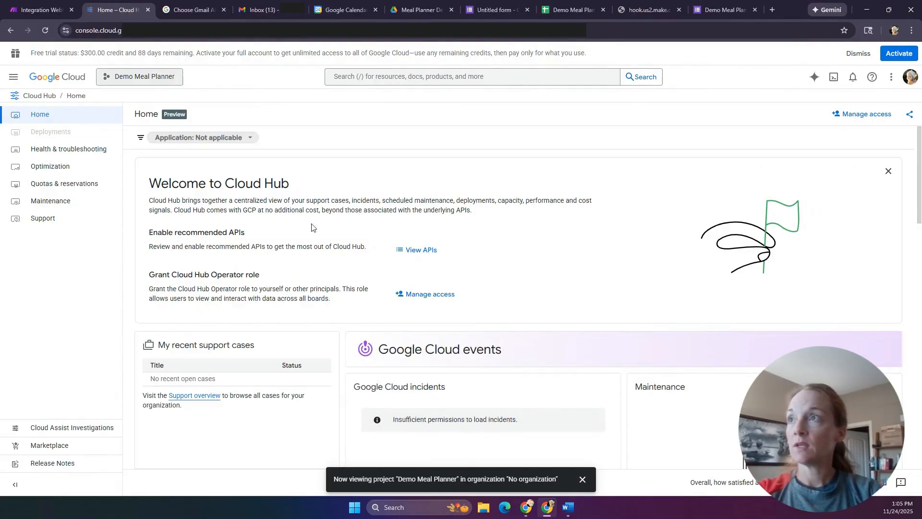
# Find the Google Sheets API in the API Library and enable it for the project.
pyautogui.click(13, 83)
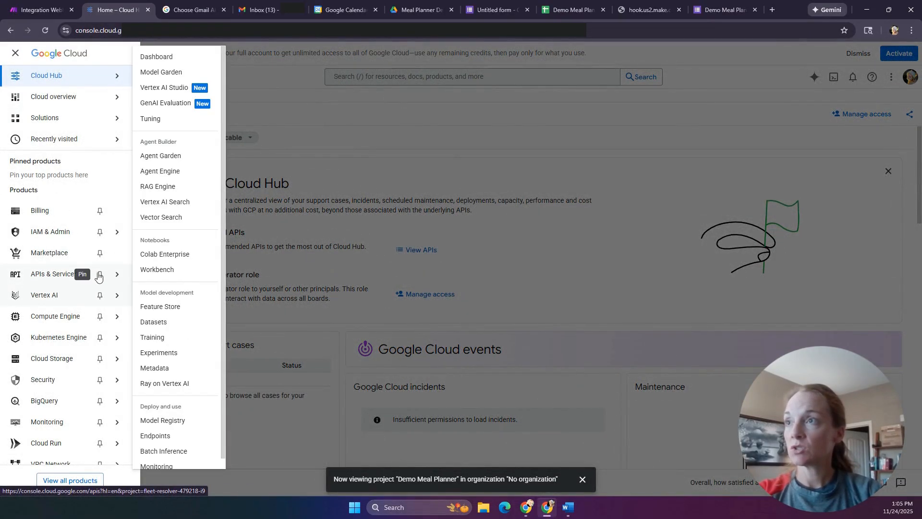
pyautogui.click(117, 277)
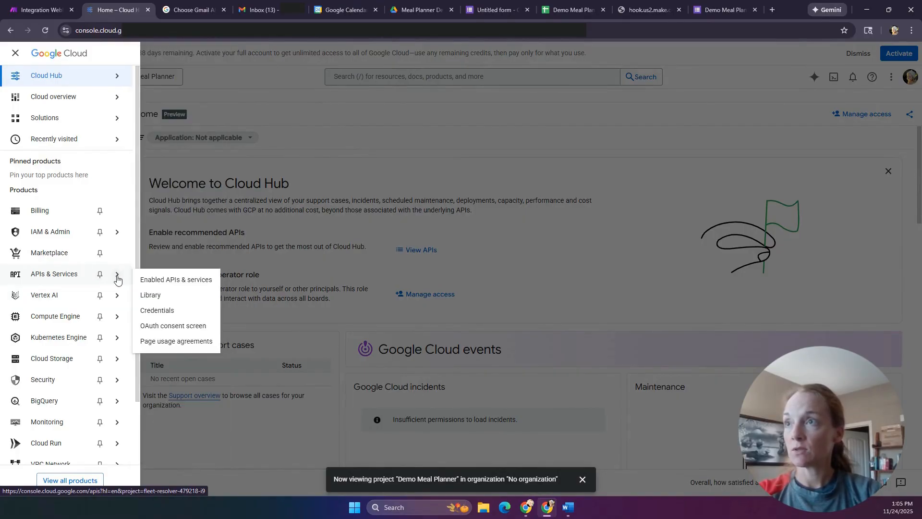
pyautogui.click(156, 280)
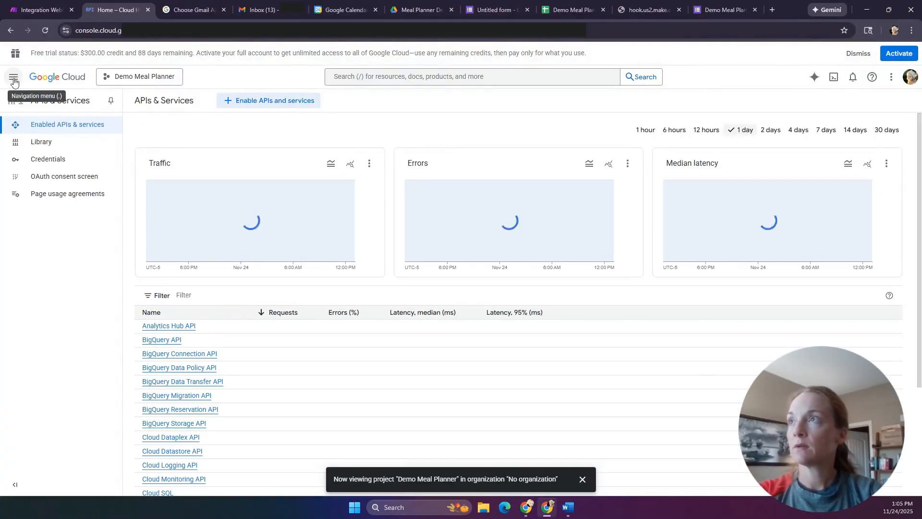
pyautogui.click(14, 79)
pyautogui.moveTo(109, 279)
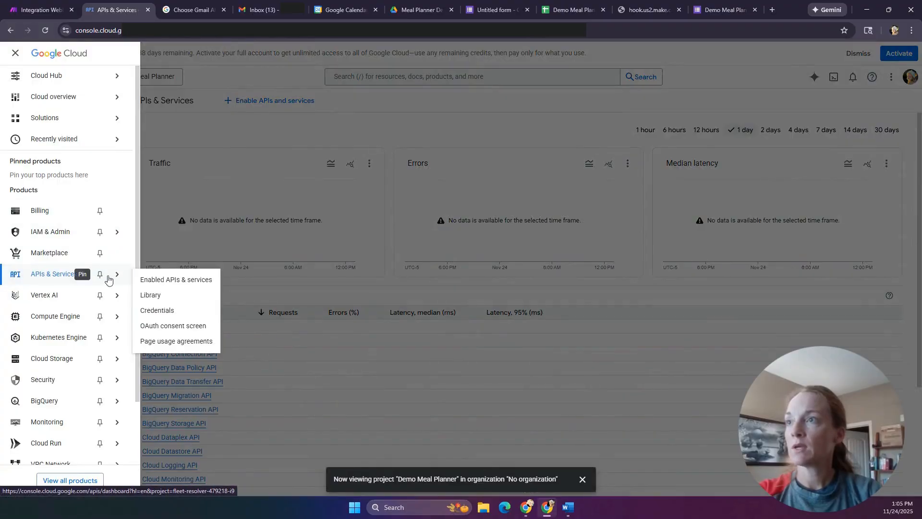
pyautogui.click(148, 294)
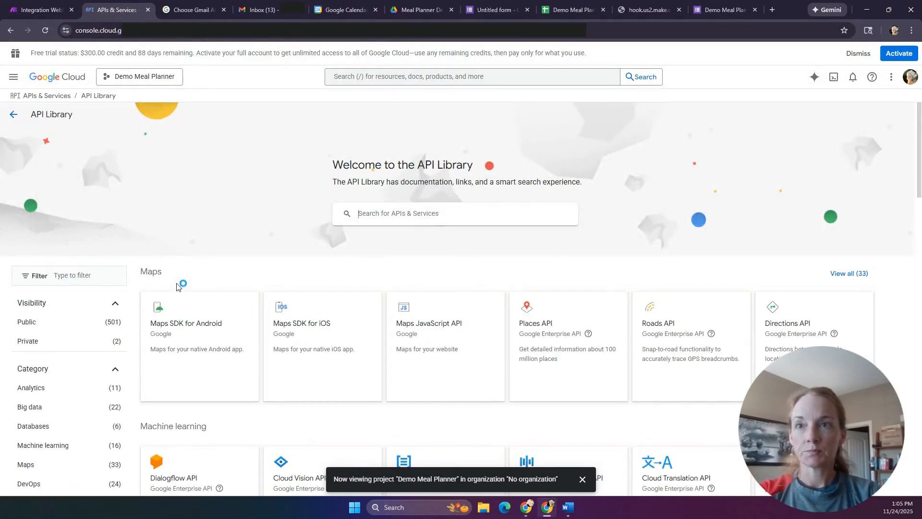
pyautogui.scroll(-3, 341, 269)
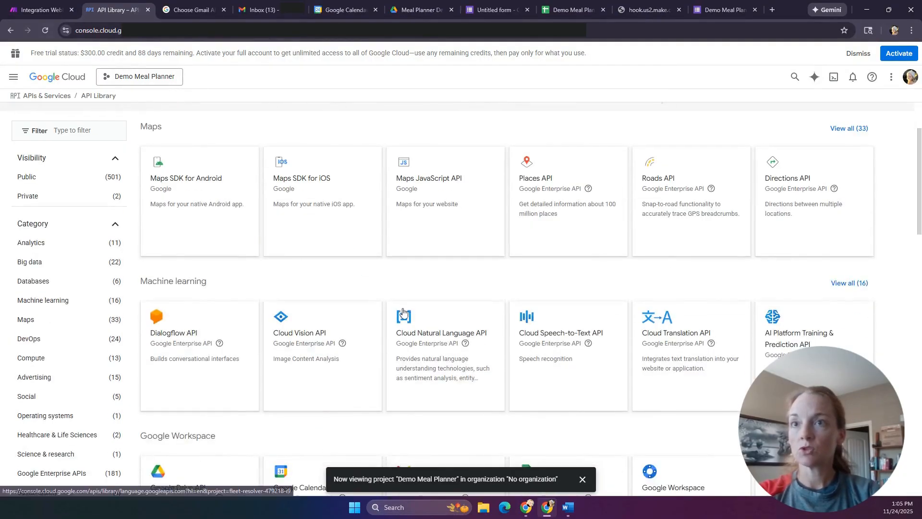
pyautogui.scroll(-4, 402, 312)
pyautogui.scroll(-1, 403, 312)
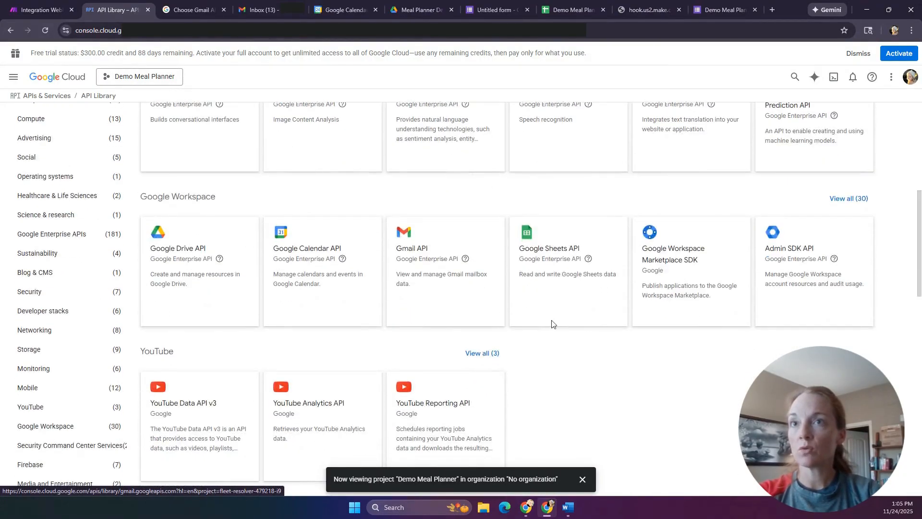
pyautogui.click(550, 266)
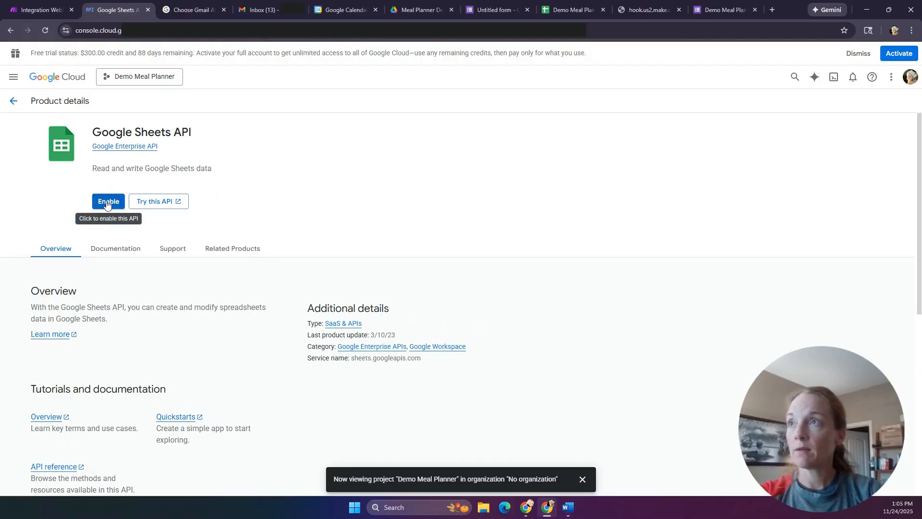
pyautogui.click(106, 205)
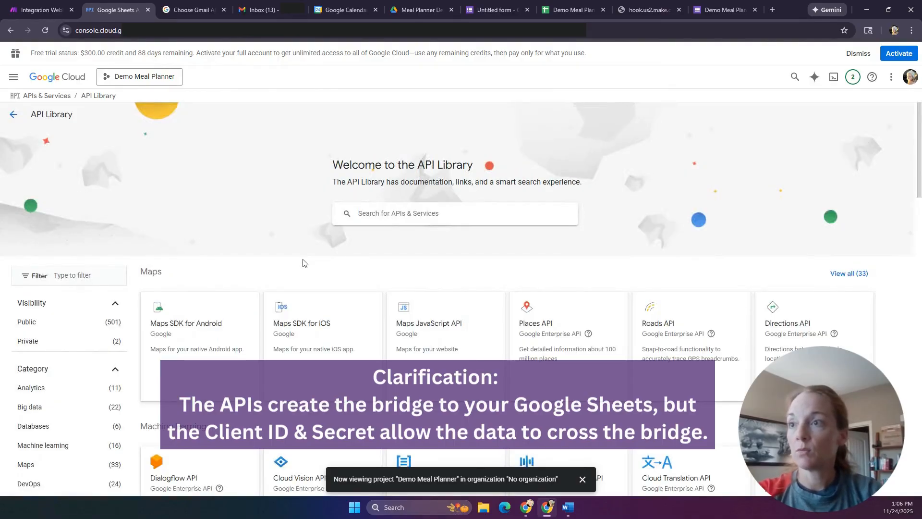
# Enable the Google Drive API from the Google Workspace section of the API Library.
pyautogui.scroll(-6, 302, 264)
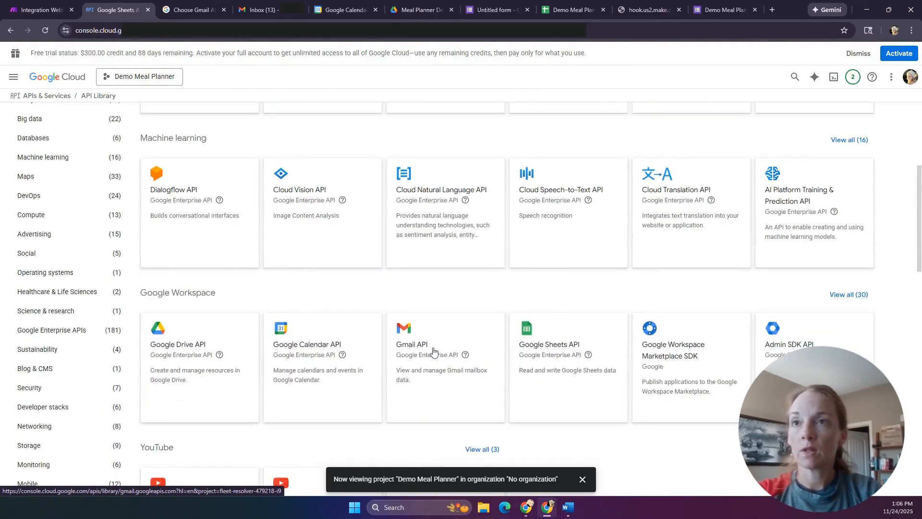
pyautogui.click(164, 350)
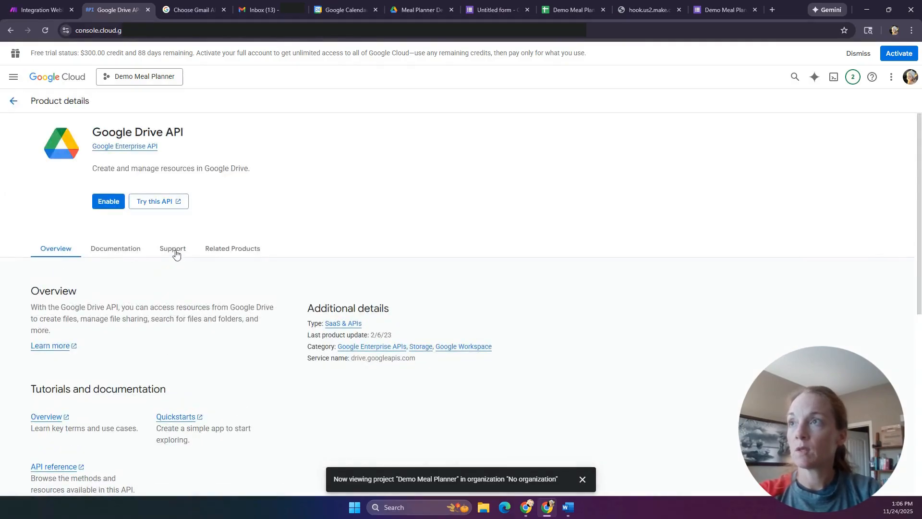
pyautogui.click(109, 203)
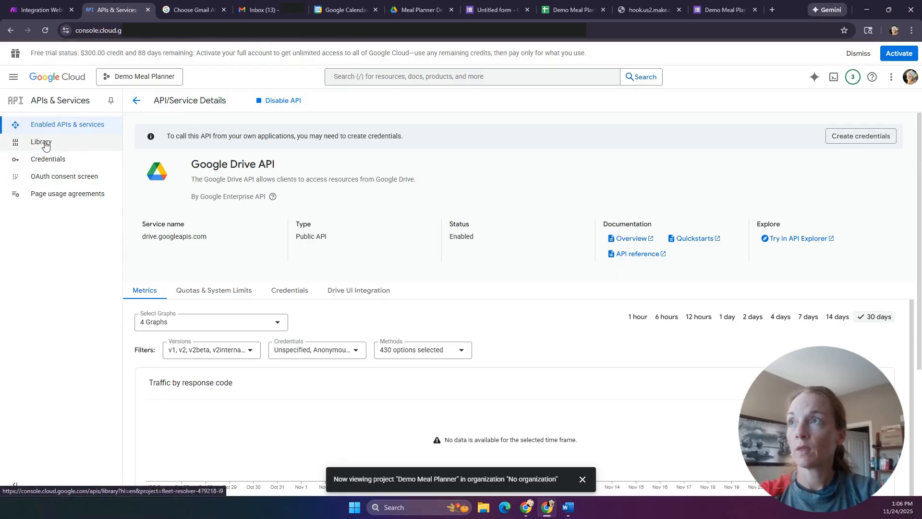
# Start configuring the OAuth consent screen with the app name Make and the account's e-mail as user support email.
pyautogui.click(49, 178)
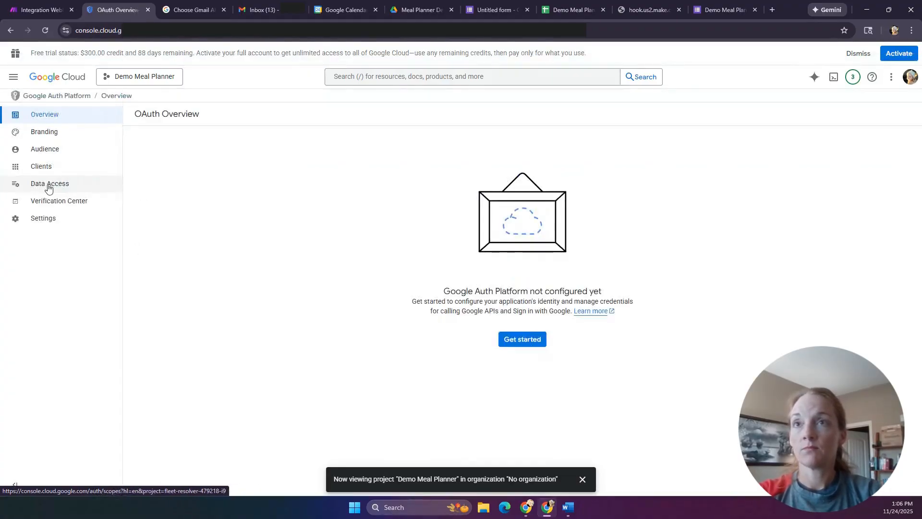
pyautogui.click(534, 340)
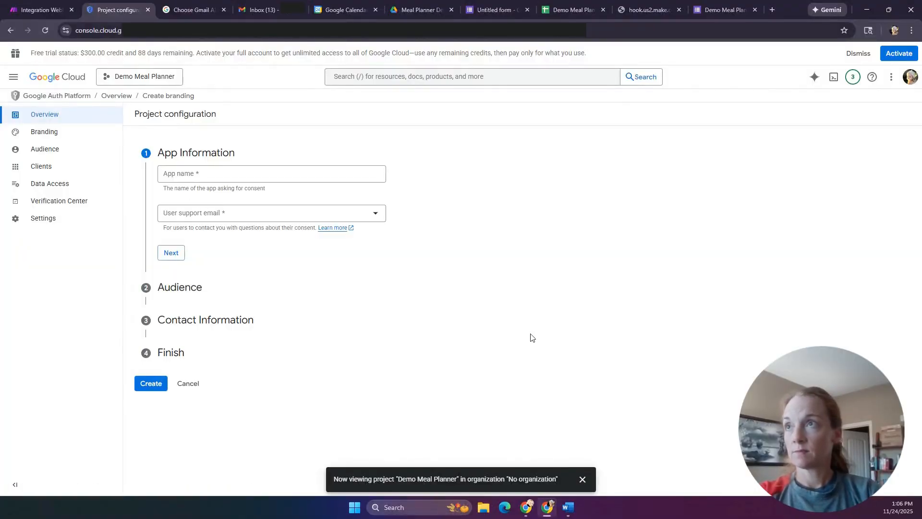
pyautogui.click(255, 171)
pyautogui.write('Make')
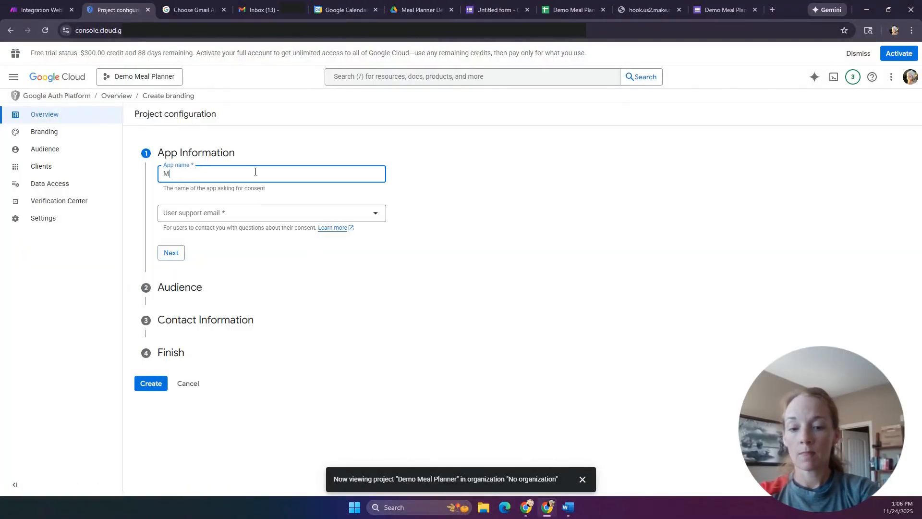
pyautogui.click(251, 209)
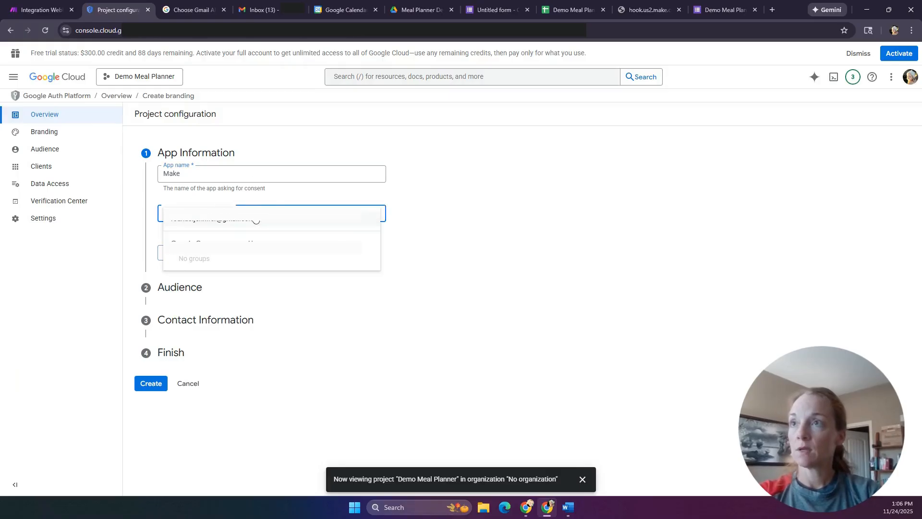
pyautogui.click(240, 225)
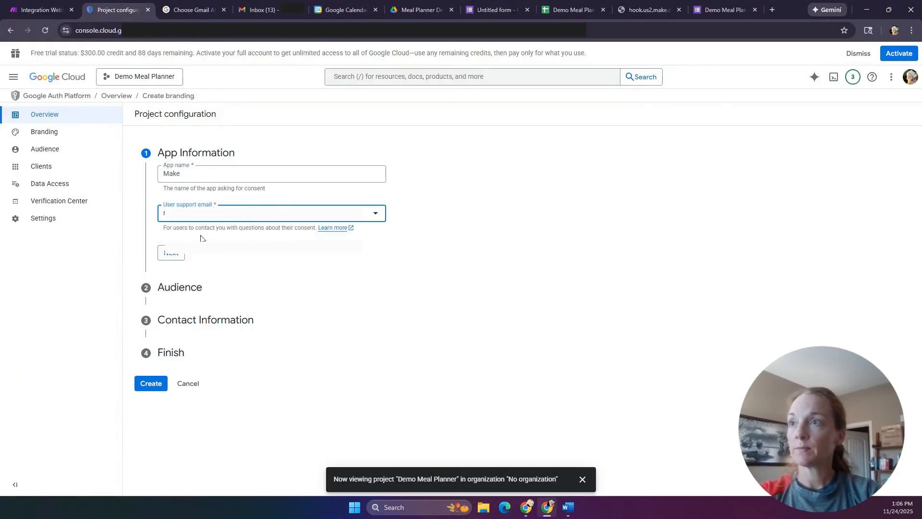
pyautogui.click(171, 253)
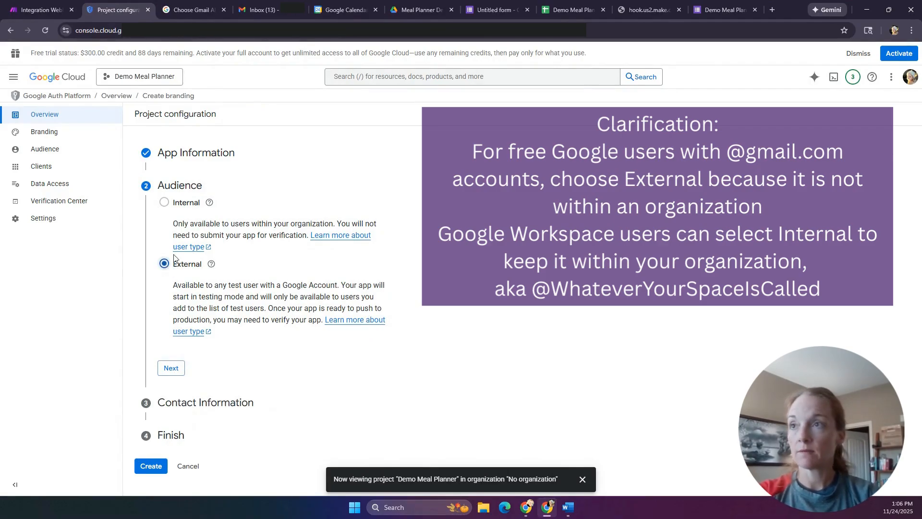
# Set the app's audience to External and fill in the contact e-mail address.
pyautogui.click(171, 368)
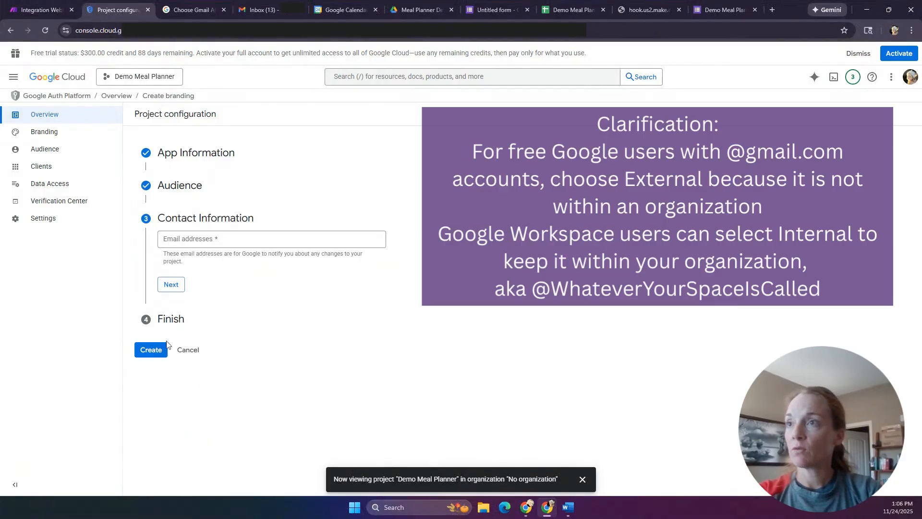
pyautogui.click(166, 288)
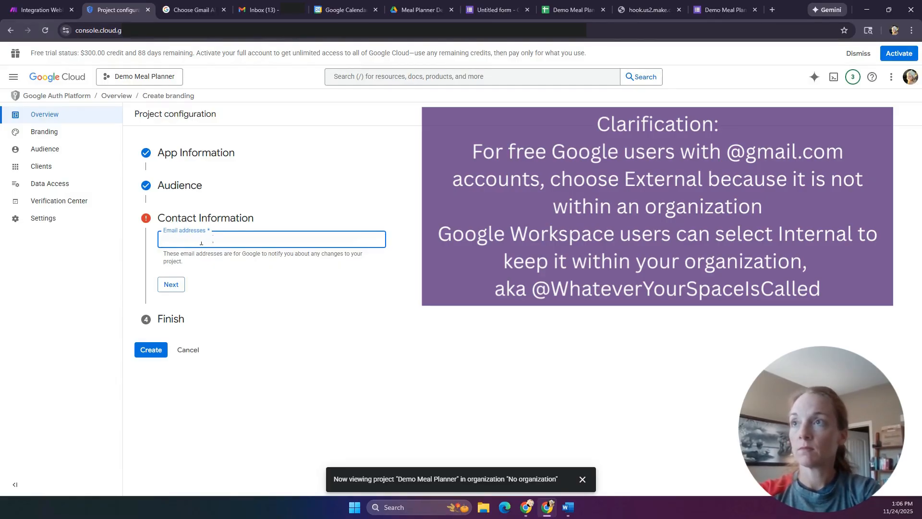
pyautogui.write('@')
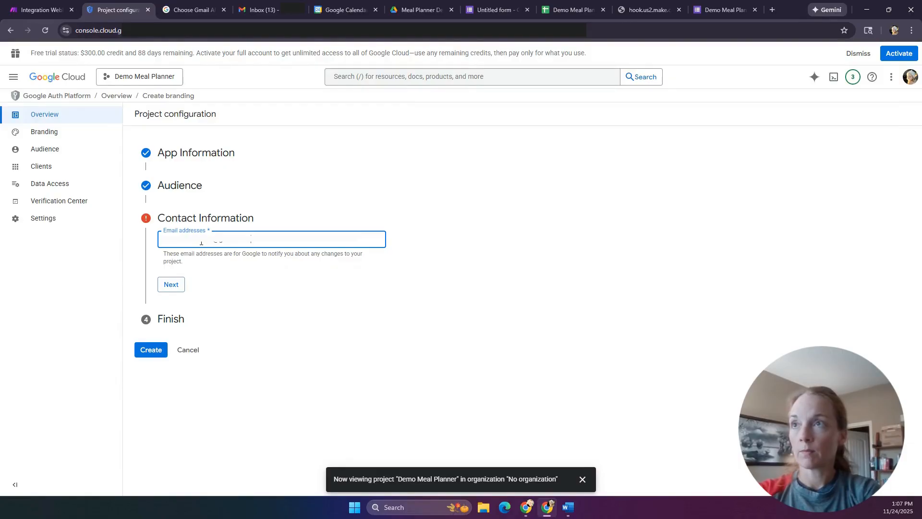
pyautogui.click(173, 286)
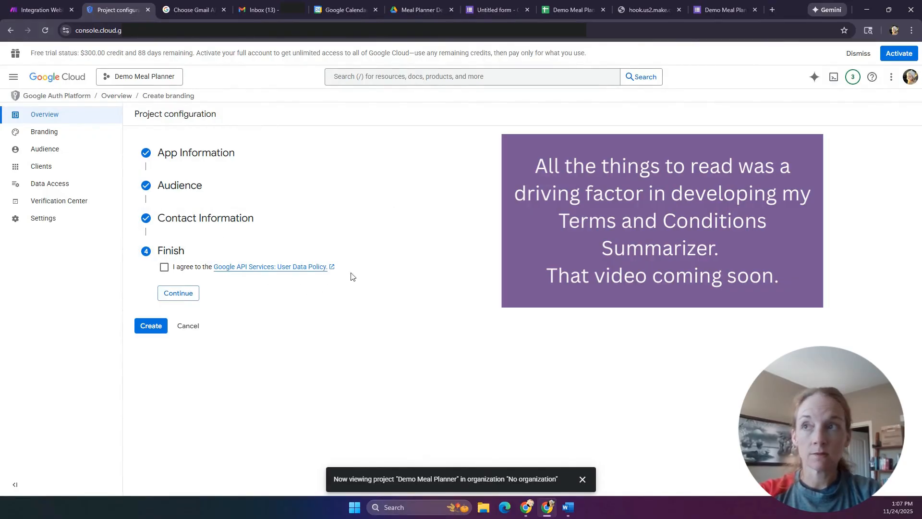
# Agree to the Google API Services User Data Policy and create the OAuth configuration.
pyautogui.click(164, 269)
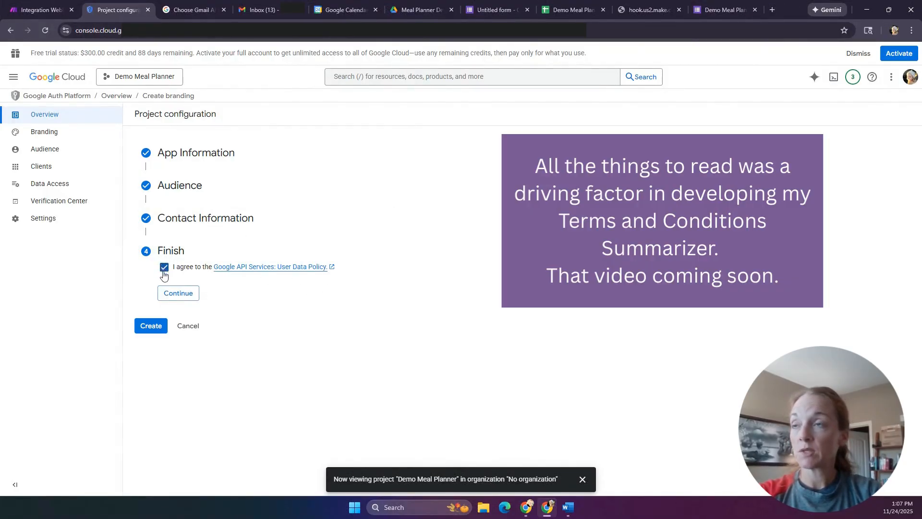
pyautogui.click(179, 293)
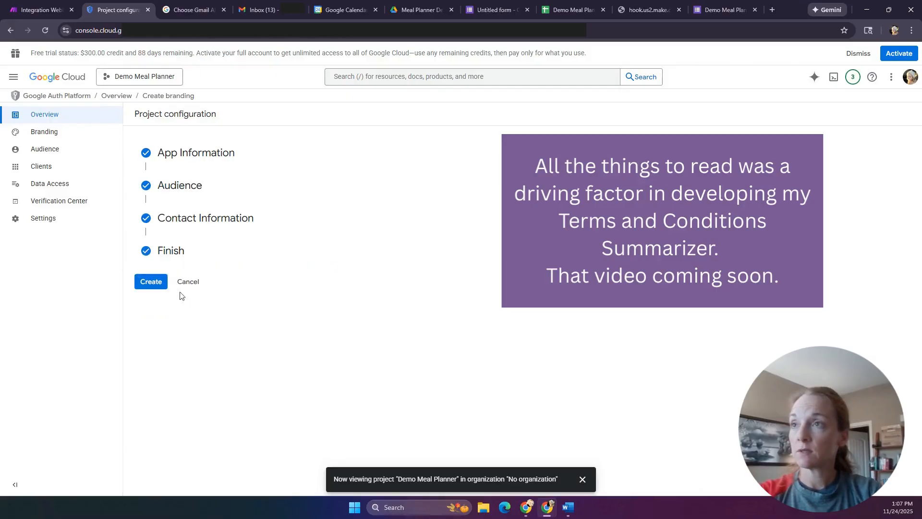
pyautogui.click(150, 284)
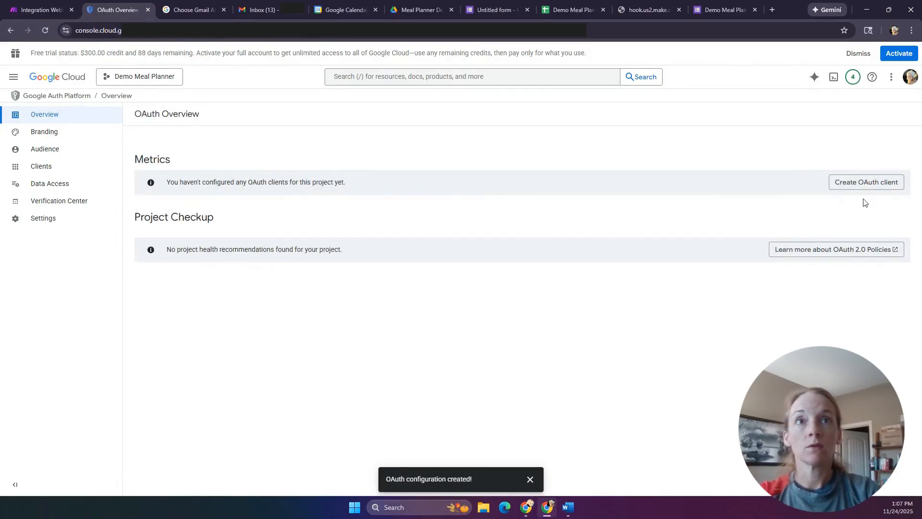
# Start a new OAuth client ID with Web application as the application type.
pyautogui.click(879, 183)
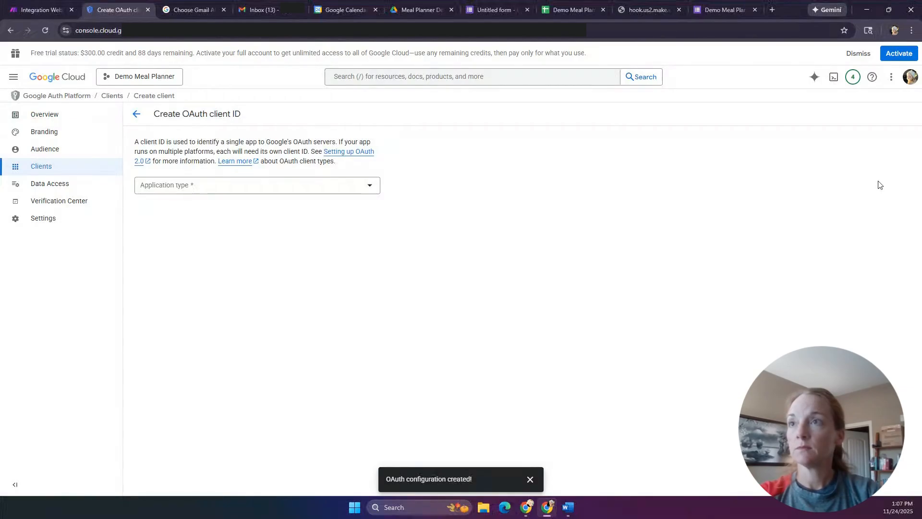
pyautogui.click(329, 190)
pyautogui.click(190, 191)
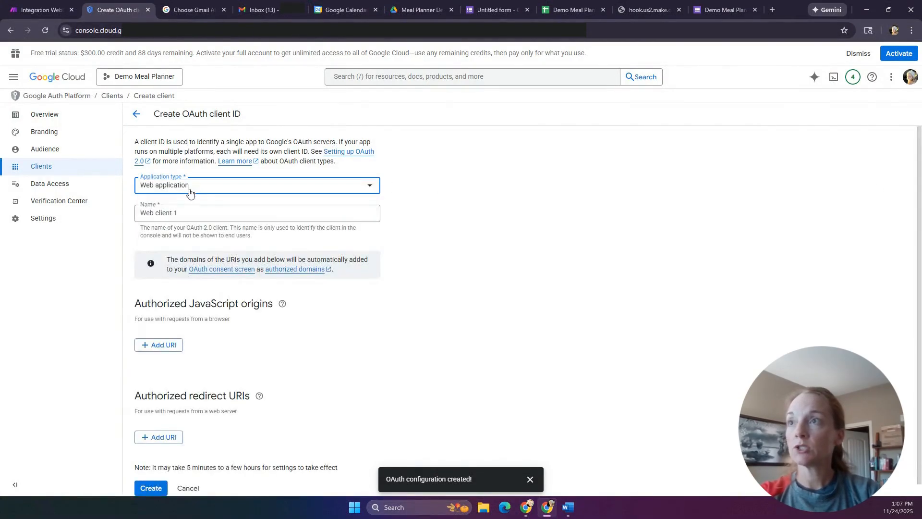
# Name the OAuth client Demo Meal Planner Sheets and add an empty authorized redirect URI entry.
pyautogui.click(193, 214)
pyautogui.moveTo(193, 214); pyautogui.dragTo(126, 219)
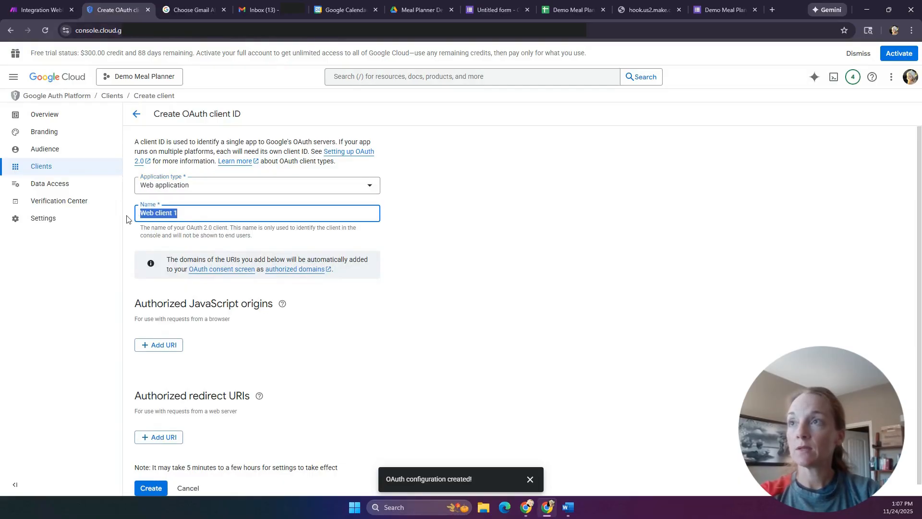
pyautogui.write('Demo Meal Planner Sheets')
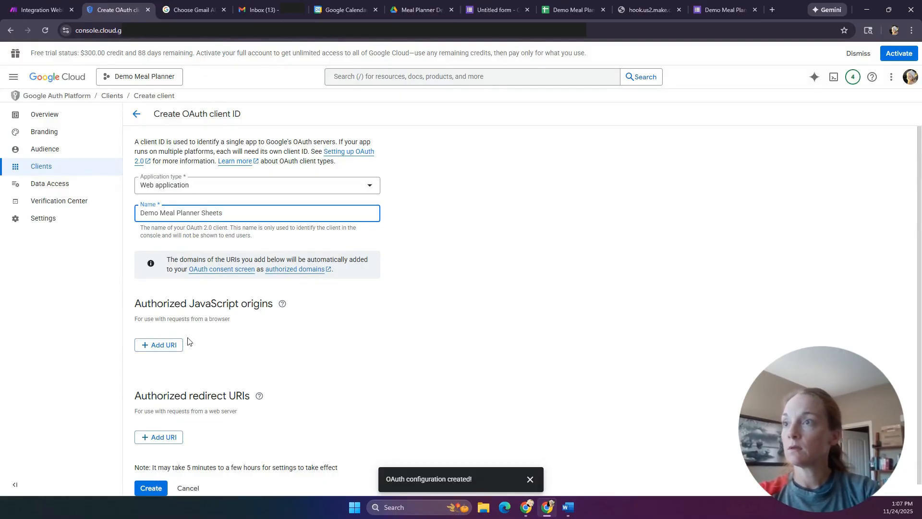
pyautogui.click(351, 330)
pyautogui.scroll(-1, 350, 330)
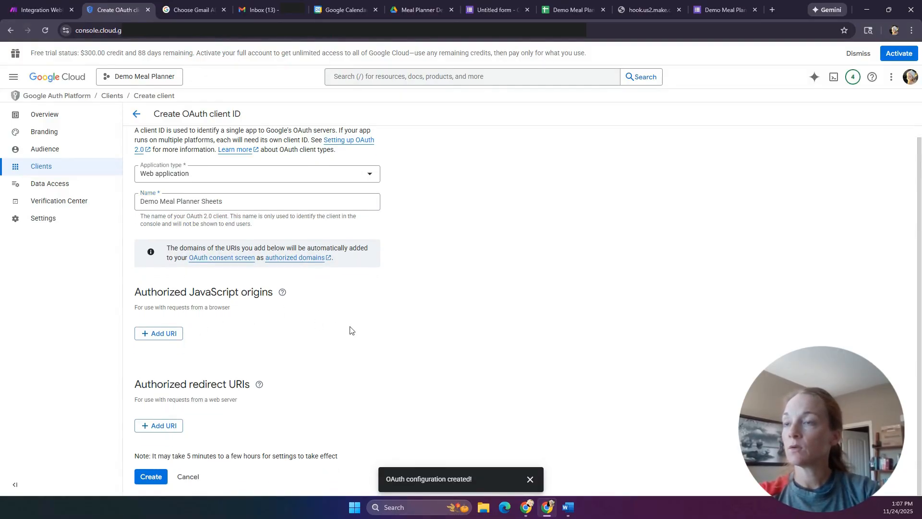
pyautogui.click(170, 428)
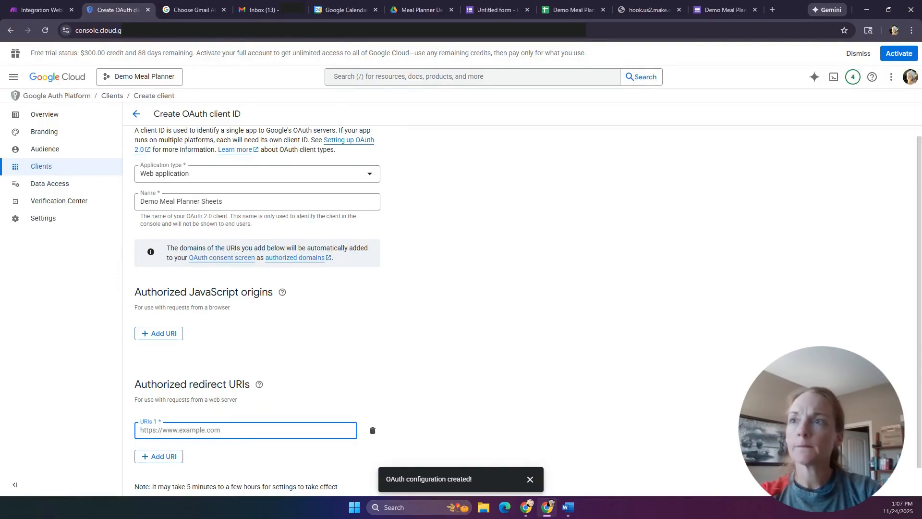
pyautogui.click(178, 11)
pyautogui.scroll(-7, 344, 230)
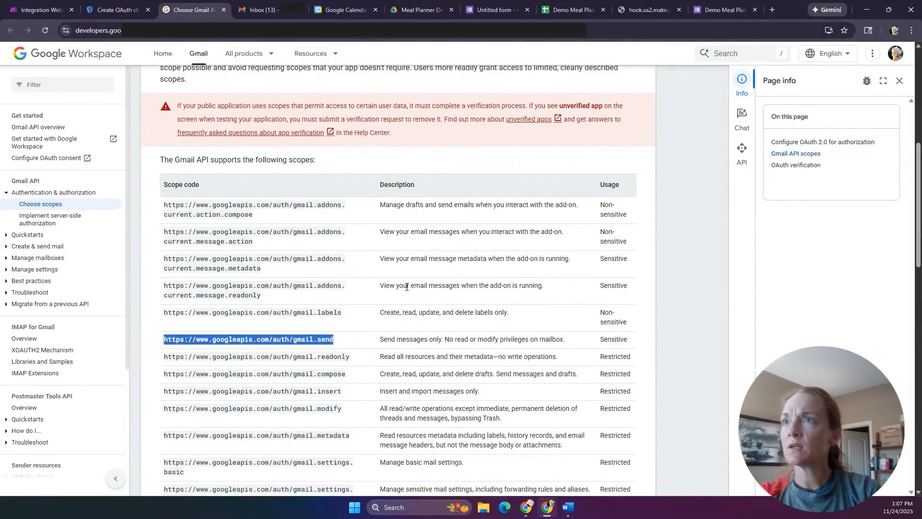
pyautogui.scroll(7, 406, 284)
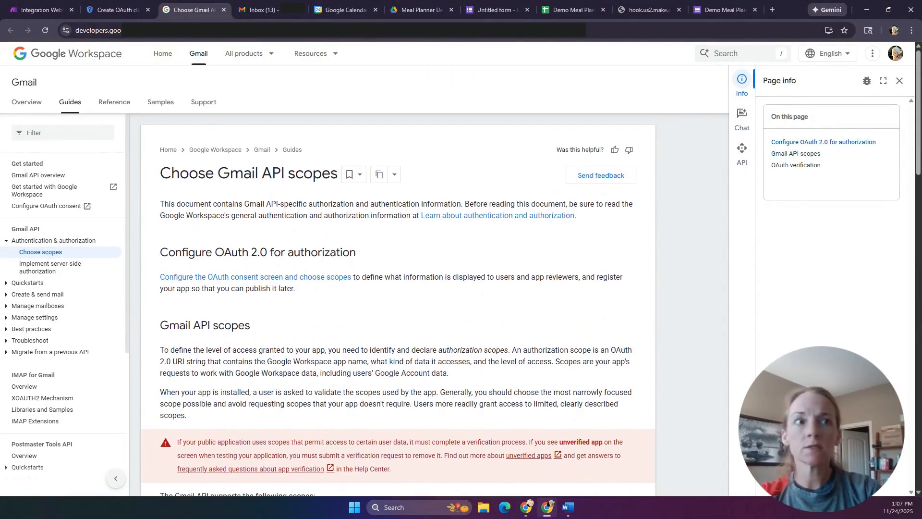
pyautogui.click(568, 507)
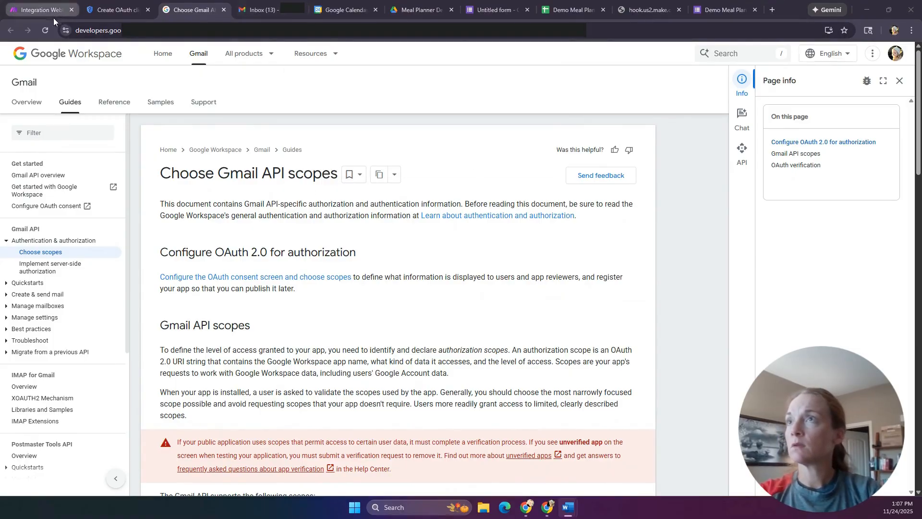
pyautogui.click(32, 9)
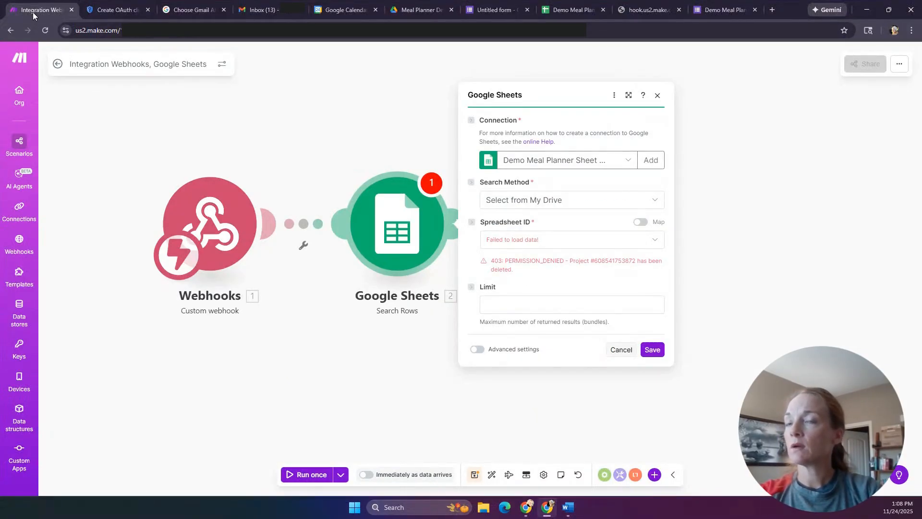
pyautogui.click(108, 10)
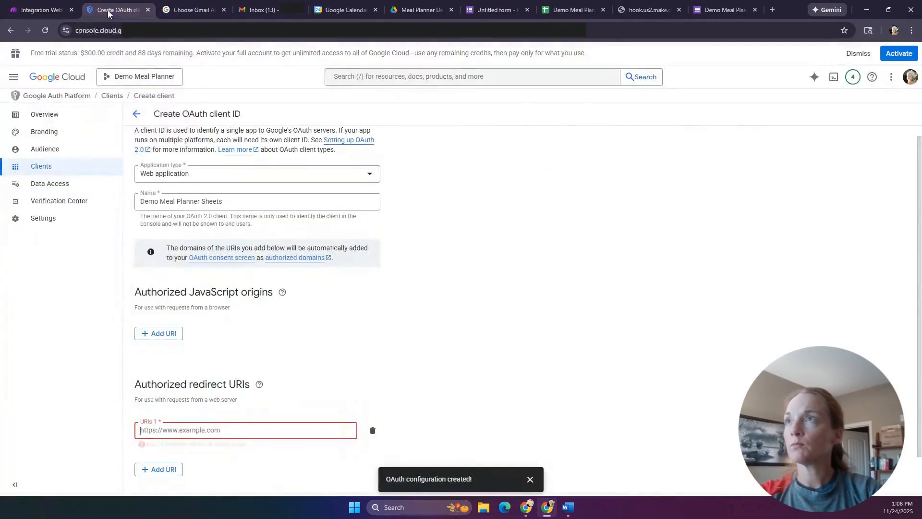
pyautogui.click(318, 429)
pyautogui.write('https://www.integromat.com/oauth/cb/google')
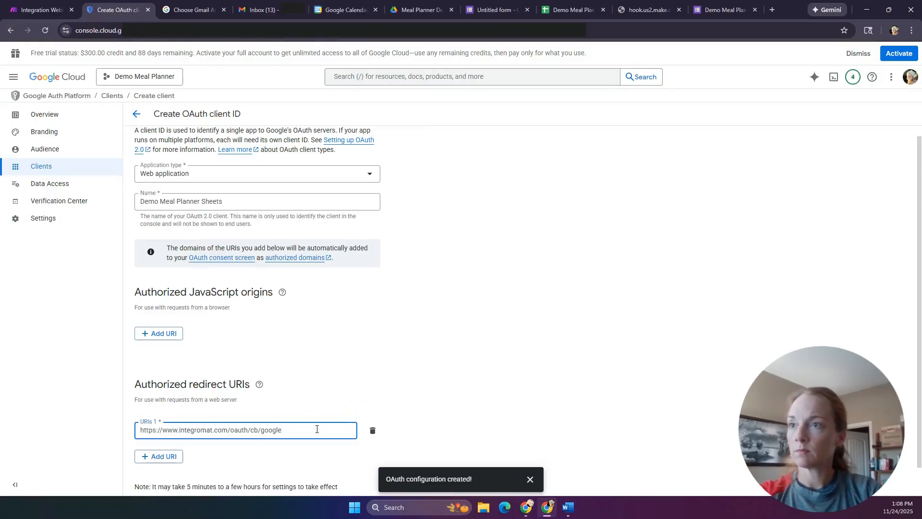
pyautogui.click(177, 457)
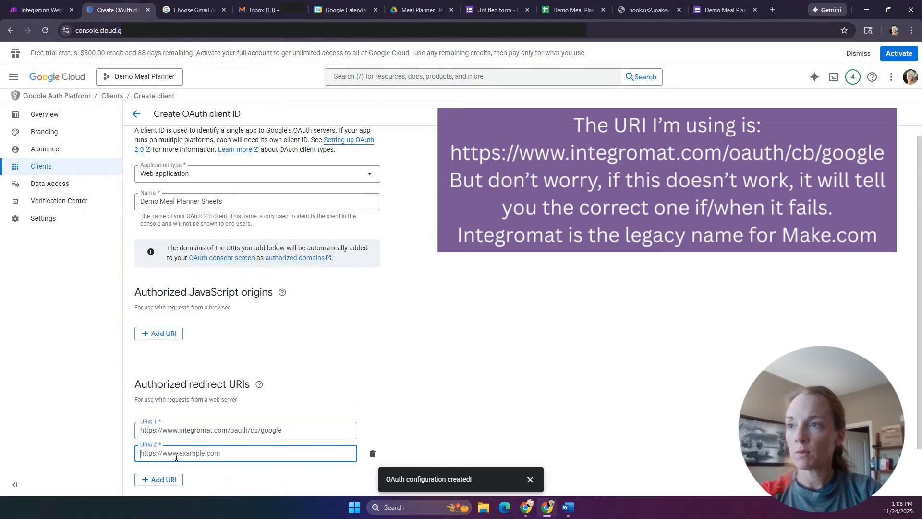
pyautogui.write('https://www.integromat.com/oauth/cb/google')
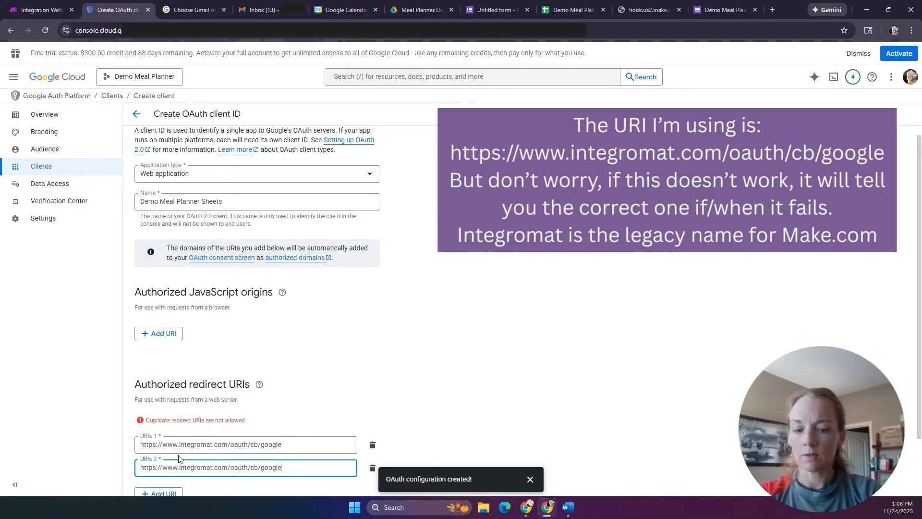
pyautogui.write('/')
pyautogui.scroll(-1, 309, 339)
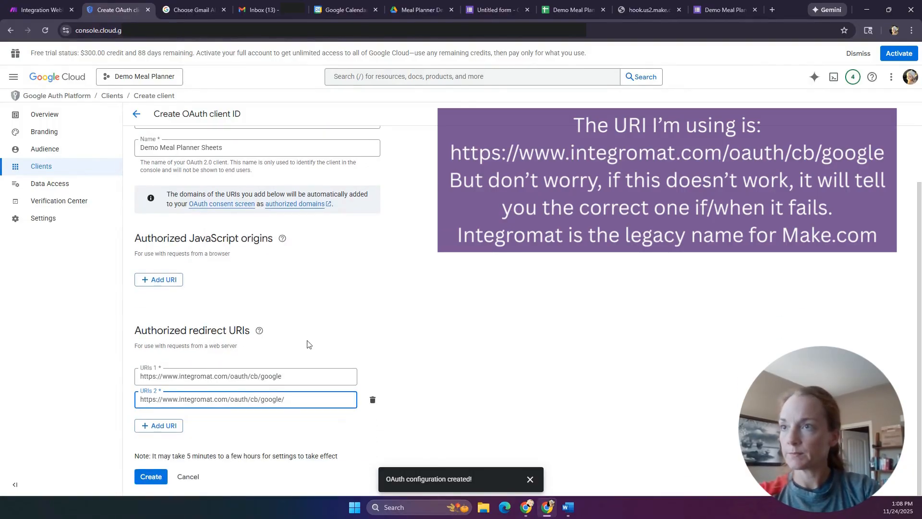
pyautogui.click(152, 477)
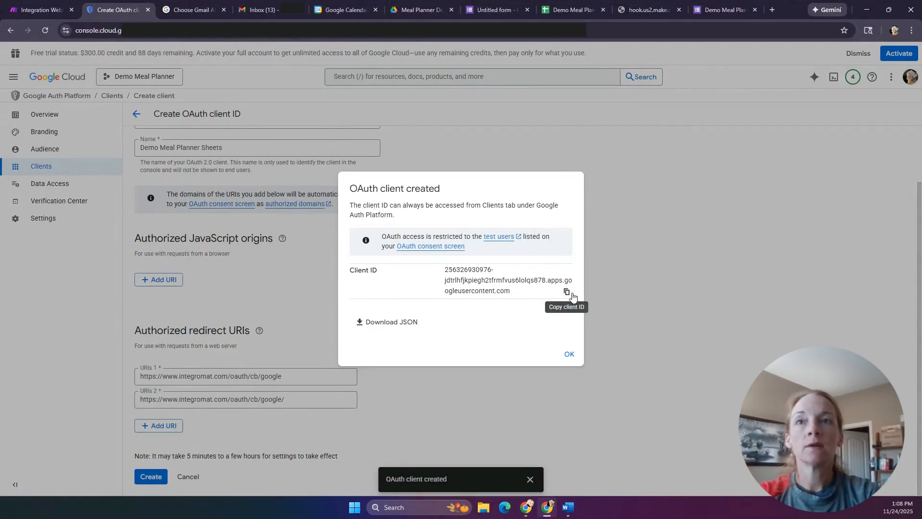
# Copy the new OAuth client ID into the Word document for safekeeping and dismiss the client confirmation.
pyautogui.hotkey('alt', 'Tab')
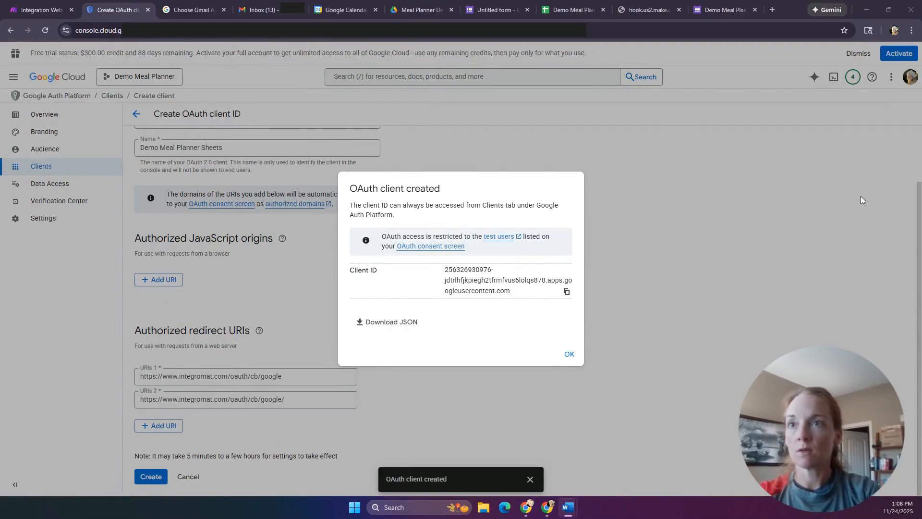
pyautogui.click(567, 292)
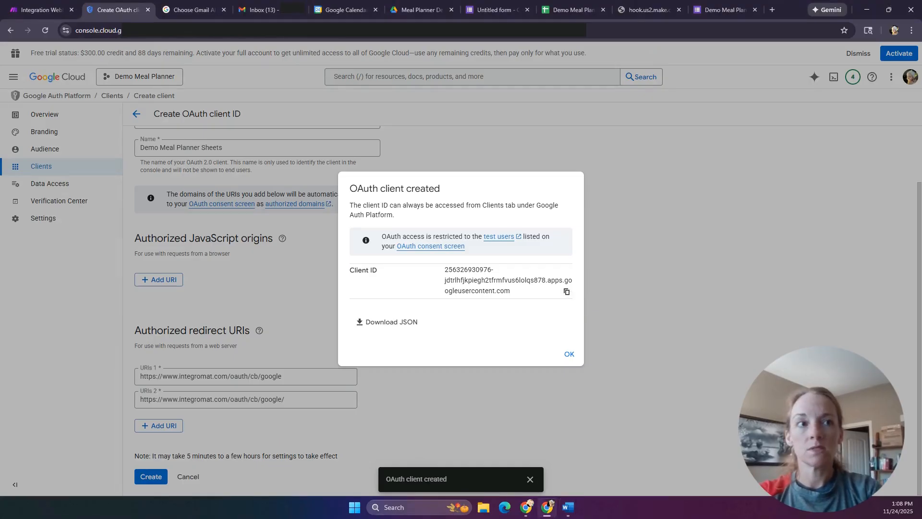
pyautogui.hotkey('alt', 'Tab')
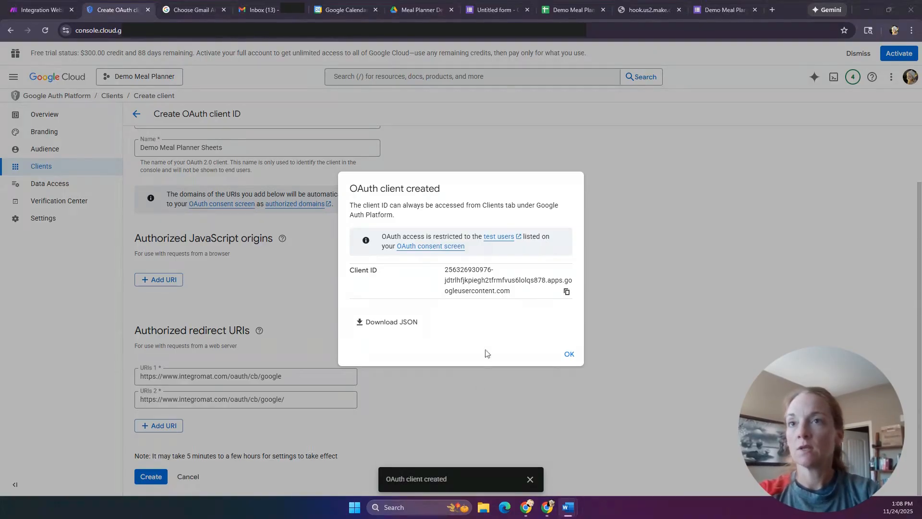
pyautogui.click(569, 356)
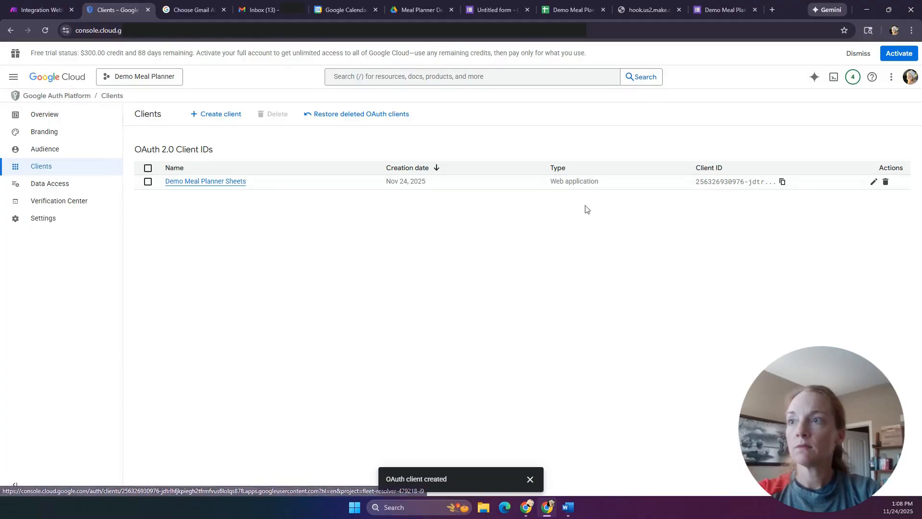
# Copy the Demo Meal Planner Sheets client's secret into the Word document, and save the client.
pyautogui.click(191, 181)
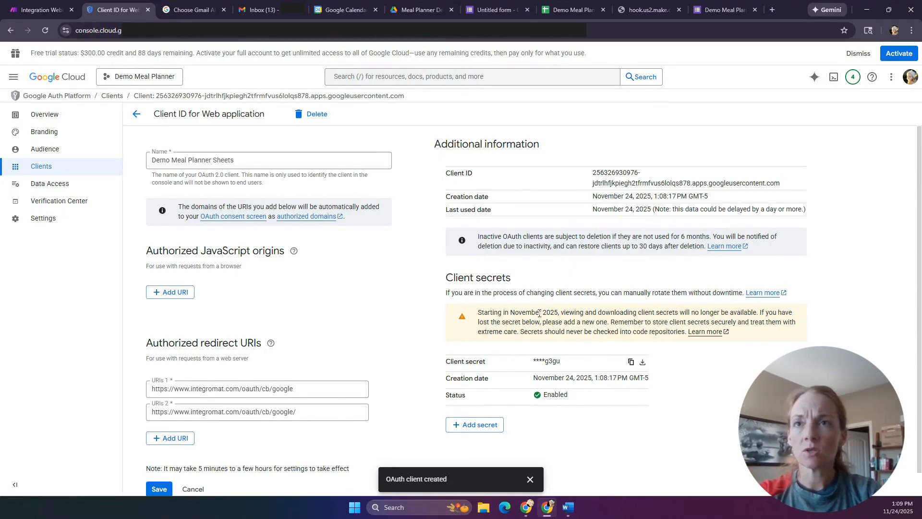
pyautogui.click(631, 362)
pyautogui.hotkey('alt', 'Tab')
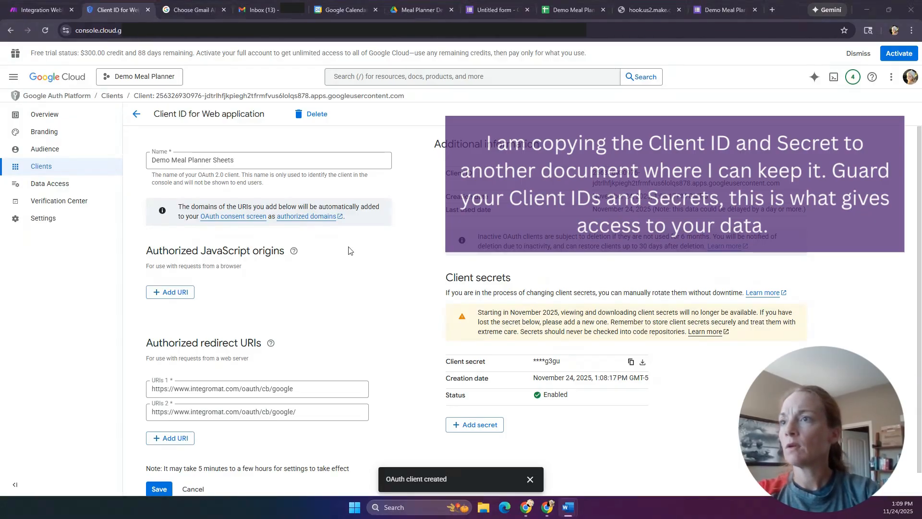
pyautogui.scroll(-1, 353, 255)
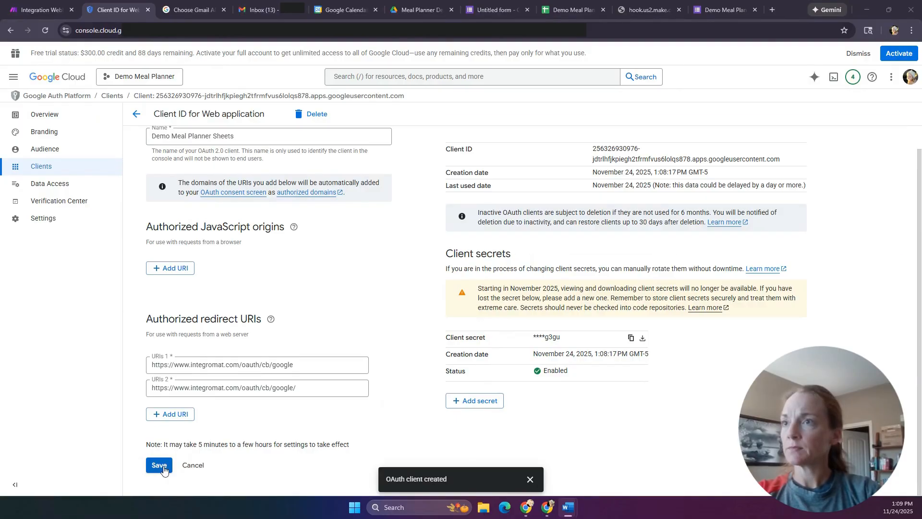
pyautogui.click(164, 469)
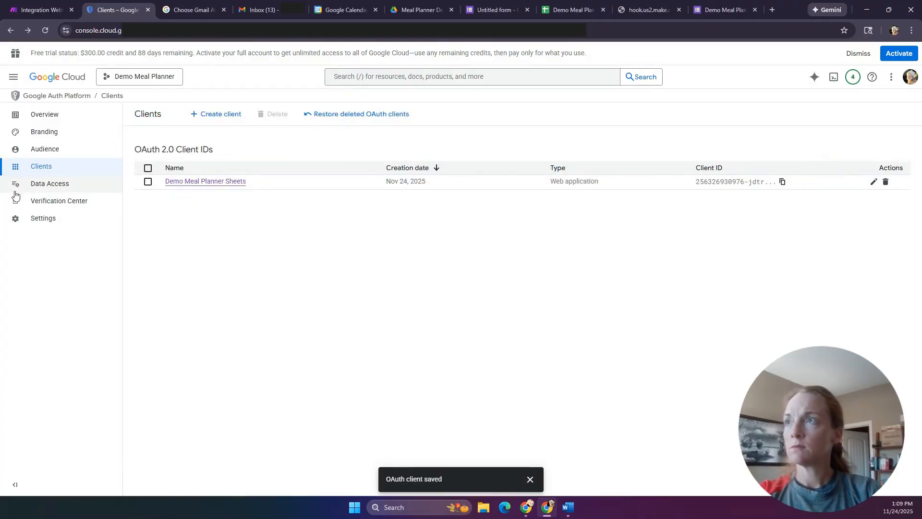
pyautogui.click(51, 190)
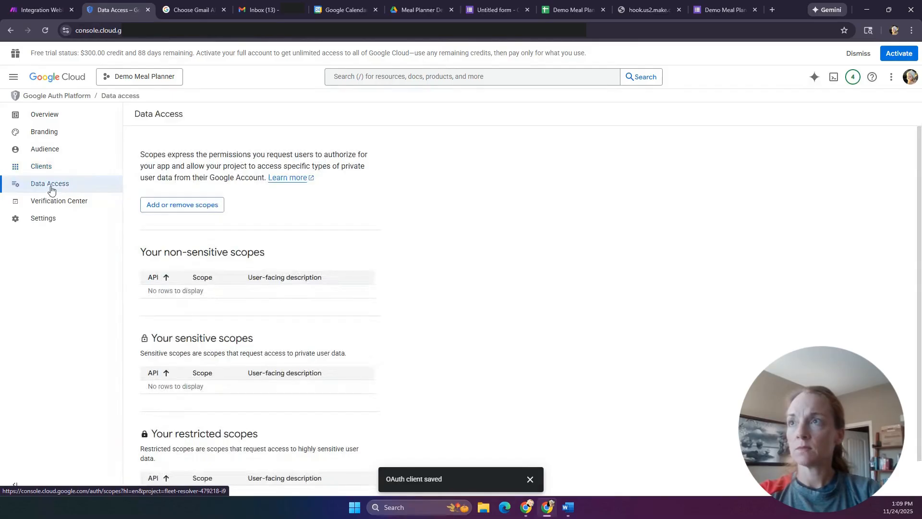
pyautogui.click(201, 207)
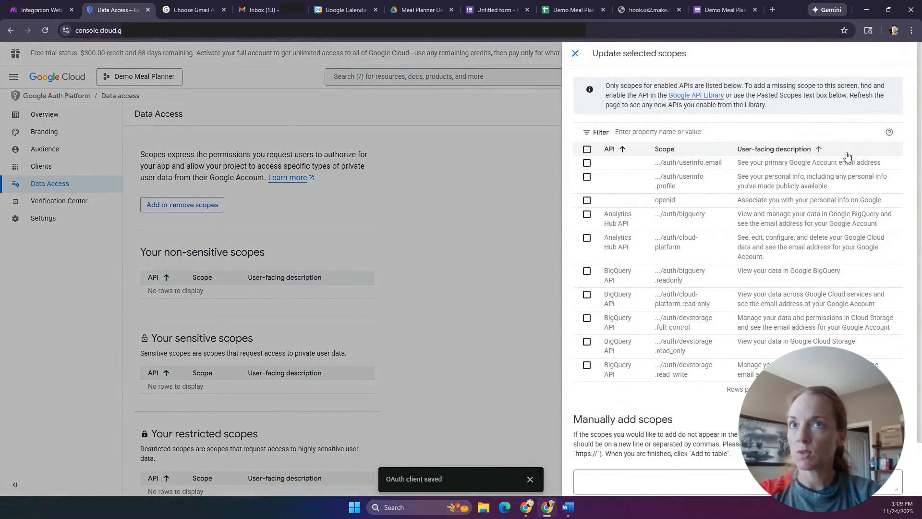
pyautogui.click(775, 136)
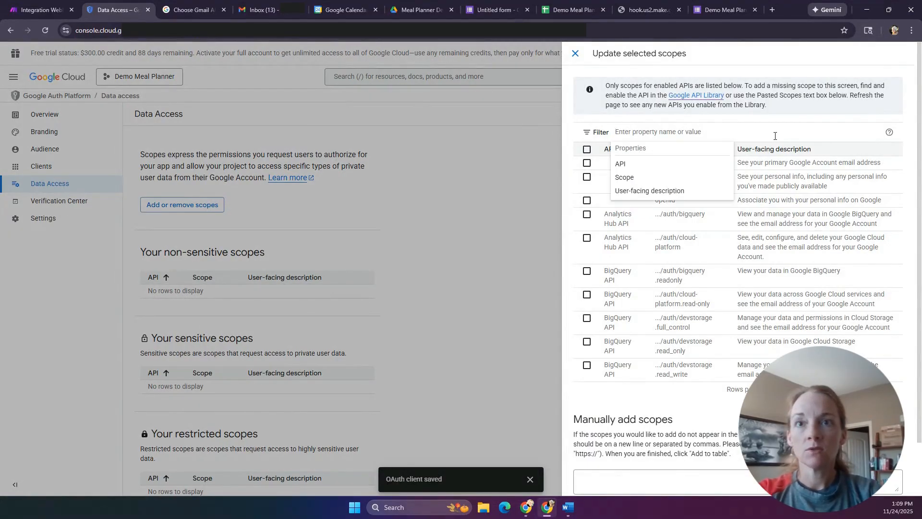
pyautogui.write('d')
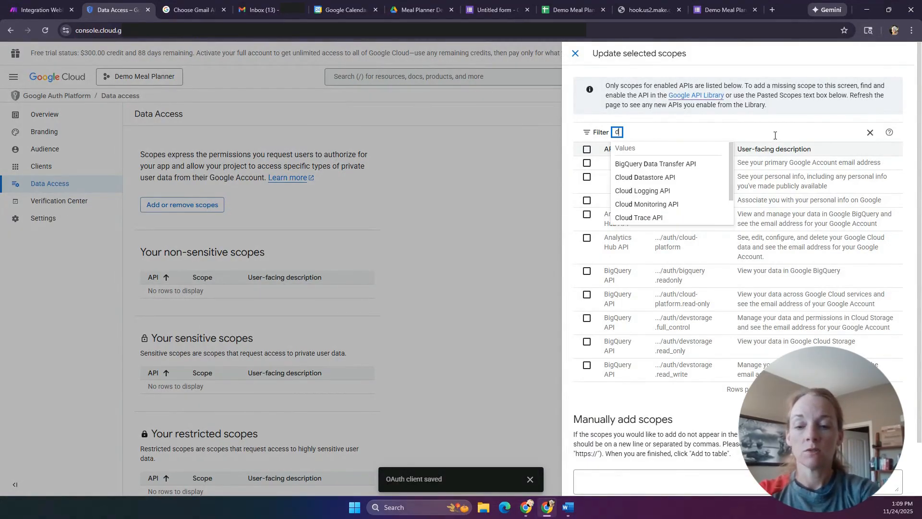
pyautogui.write('rive')
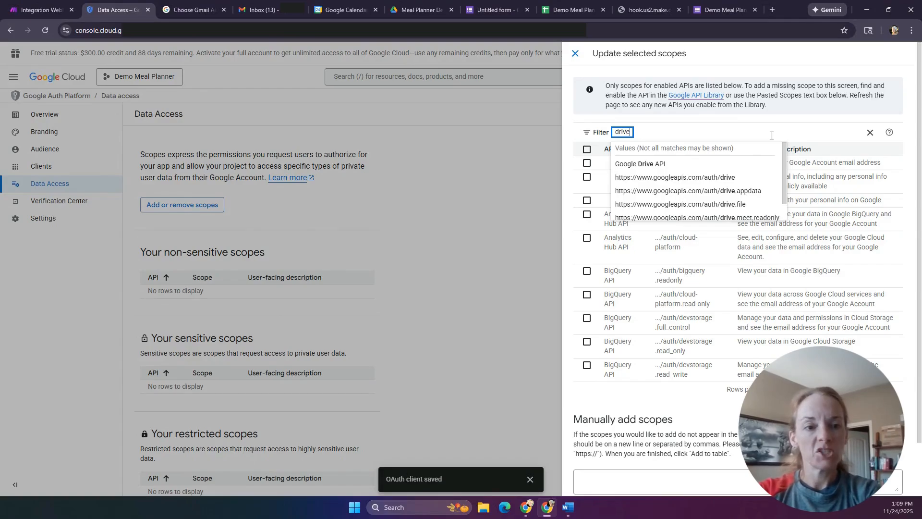
pyautogui.click(722, 177)
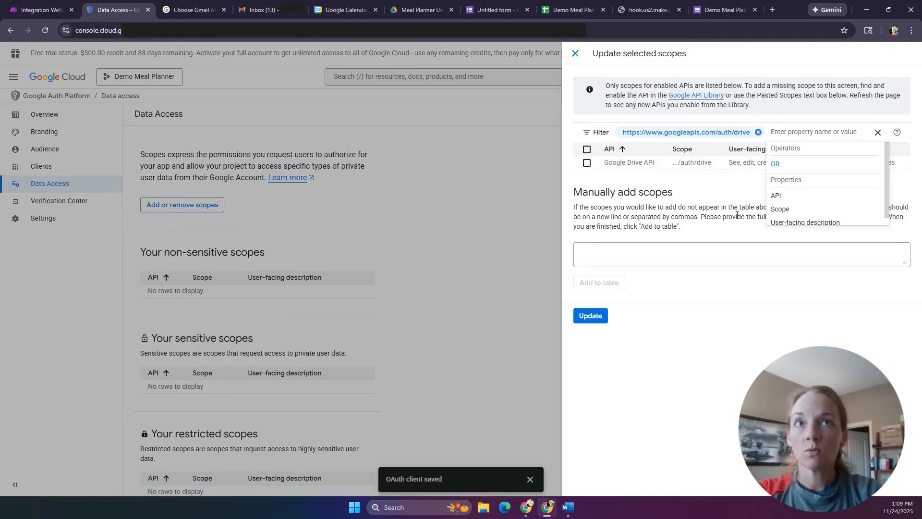
pyautogui.click(736, 193)
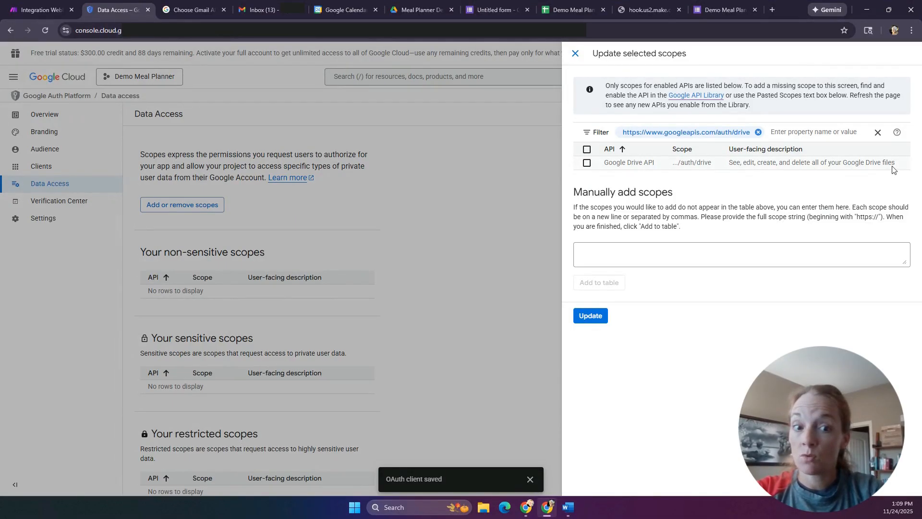
pyautogui.click(589, 164)
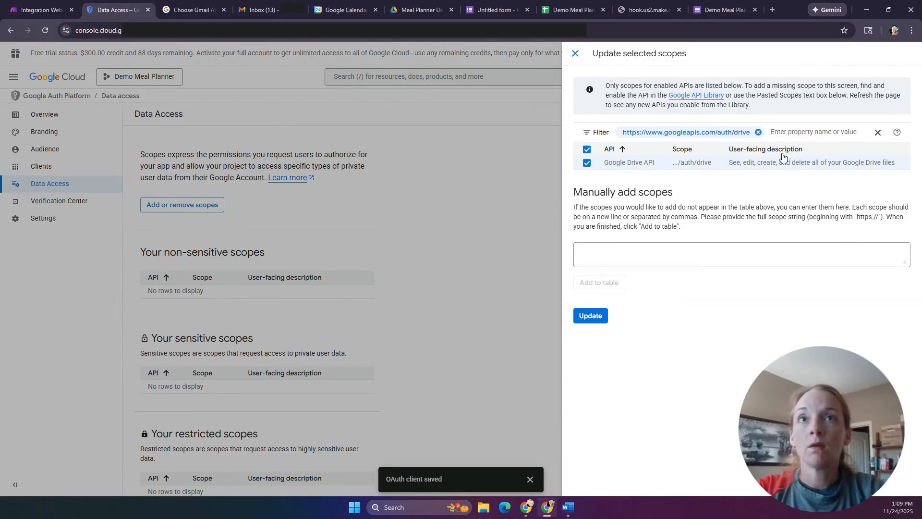
pyautogui.click(758, 133)
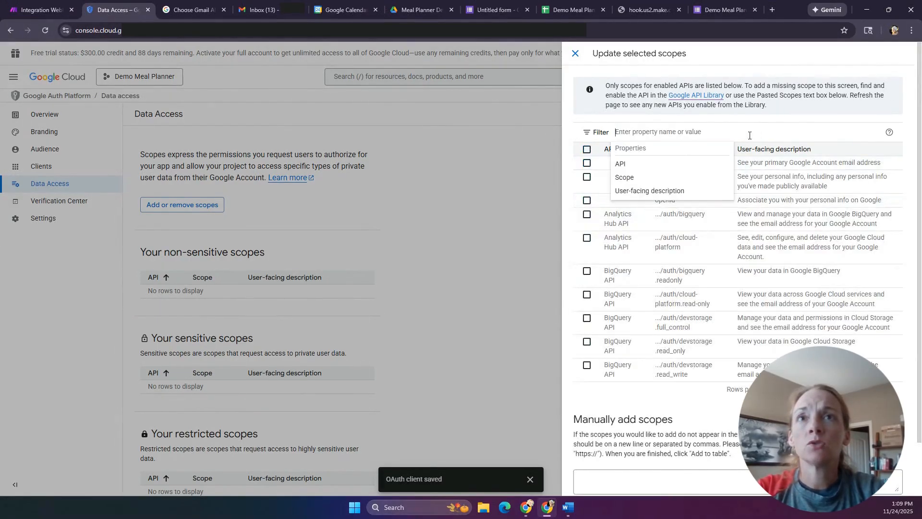
pyautogui.write('sheets')
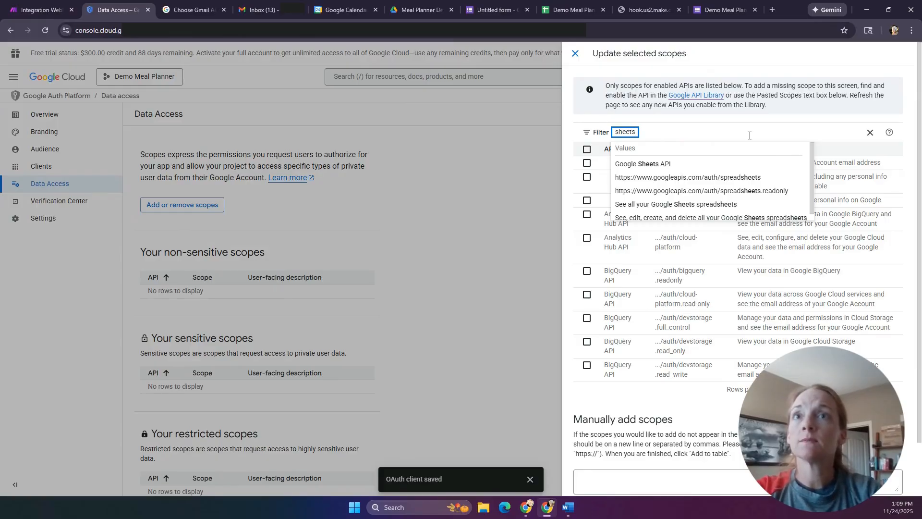
pyautogui.click(751, 178)
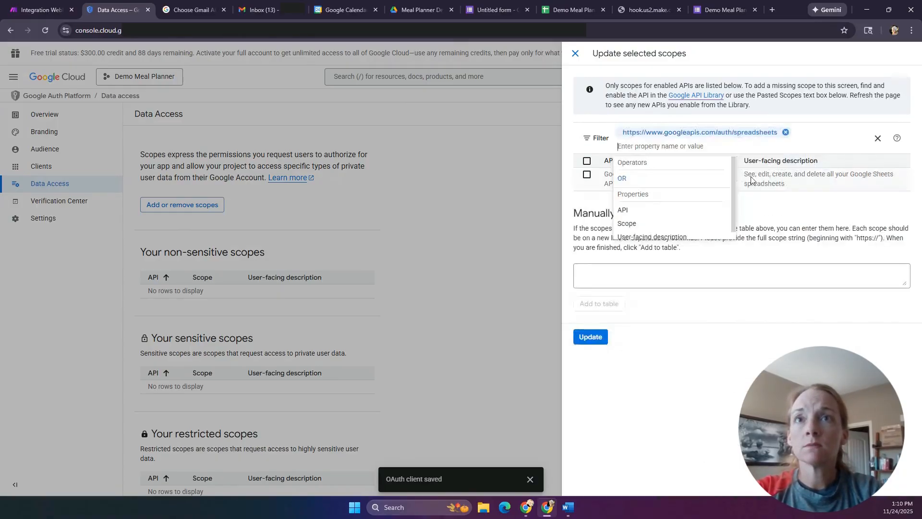
pyautogui.click(790, 222)
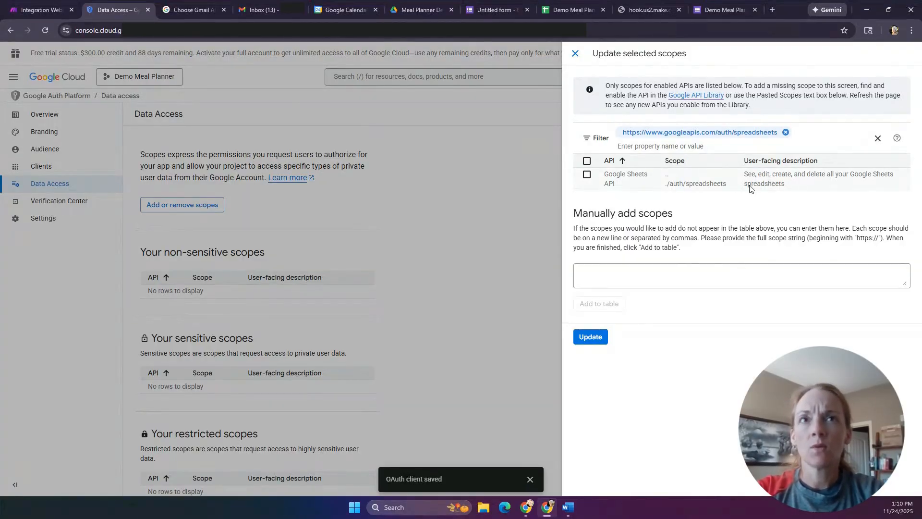
pyautogui.click(588, 176)
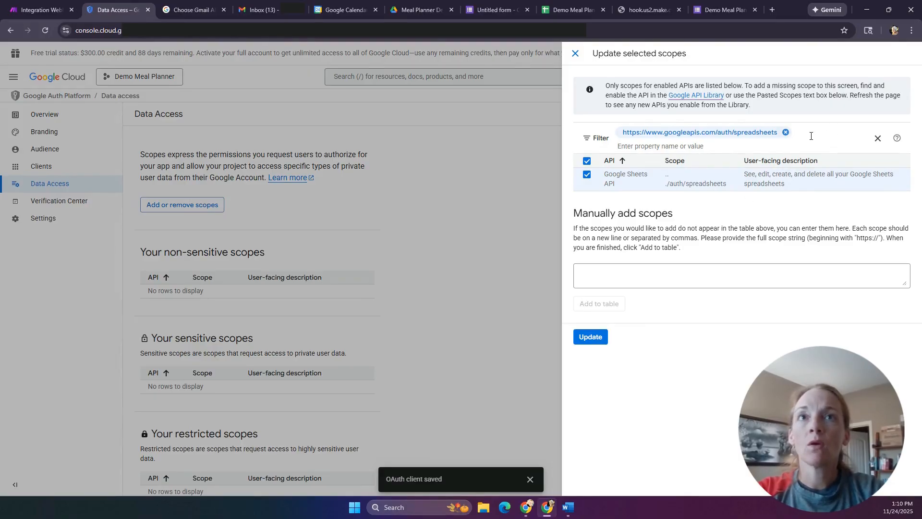
# Clear the scope filter, add the selected Drive and Sheets scopes to the project, and save the data access changes.
pyautogui.click(786, 133)
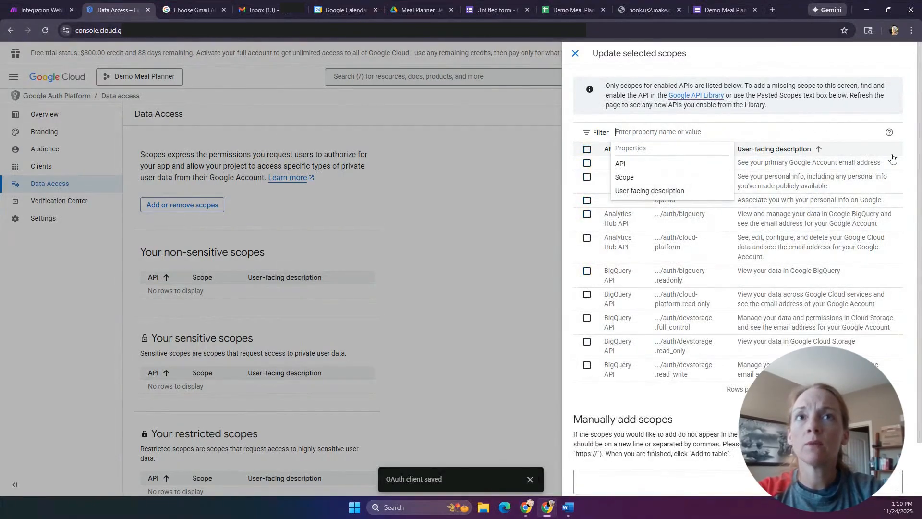
pyautogui.press('Escape')
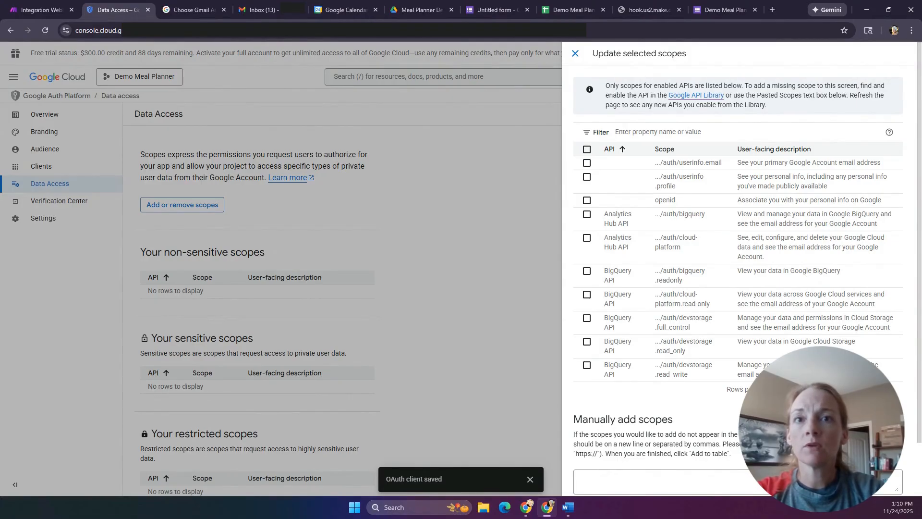
pyautogui.scroll(-5, 670, 247)
pyautogui.scroll(-4, 671, 247)
pyautogui.scroll(-8, 722, 198)
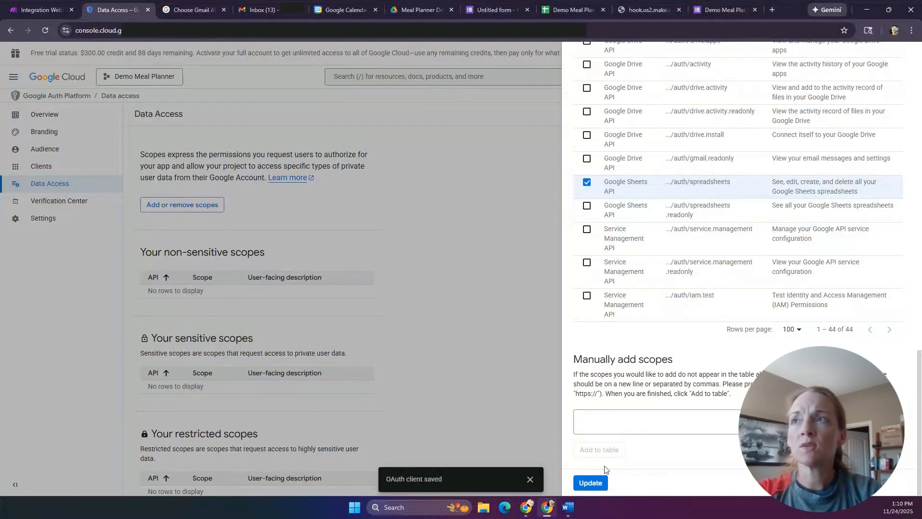
pyautogui.click(601, 481)
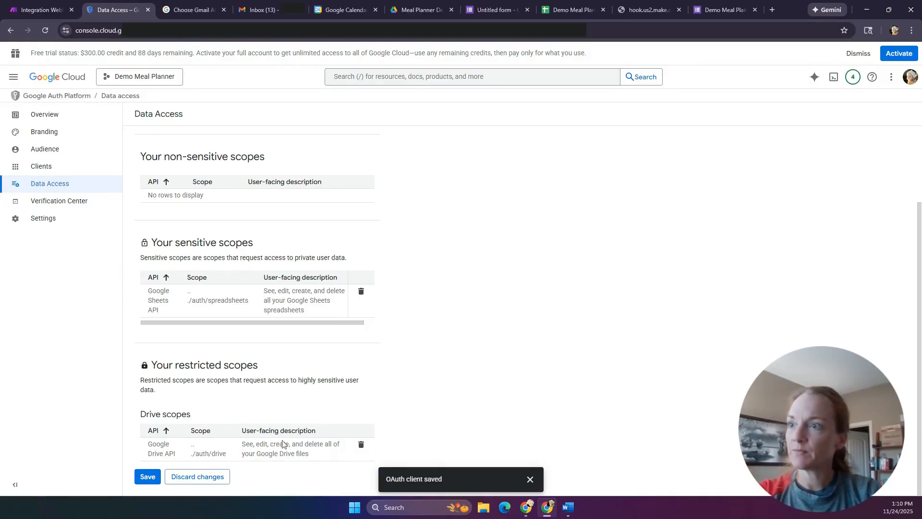
pyautogui.click(148, 477)
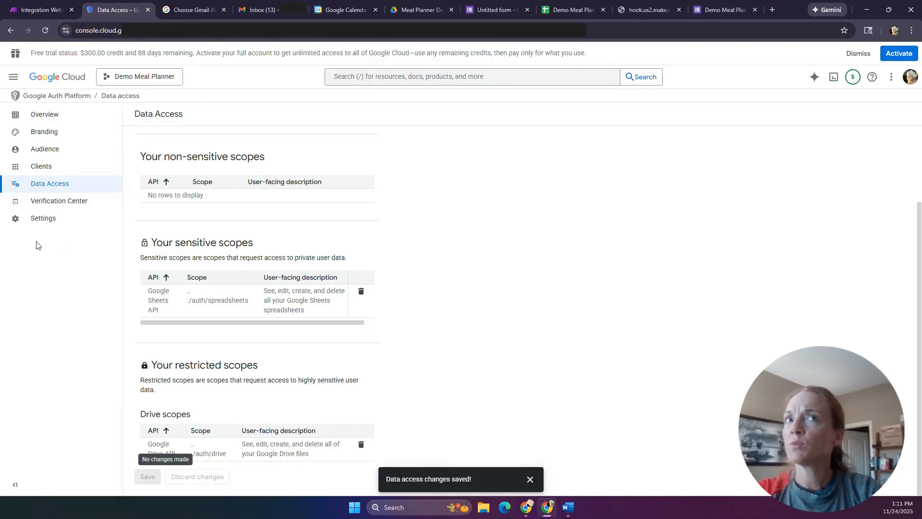
# Switch to the Make scenario and start a new Google Sheets connection named Demo Meal Planner with advanced settings enabled.
pyautogui.click(36, 10)
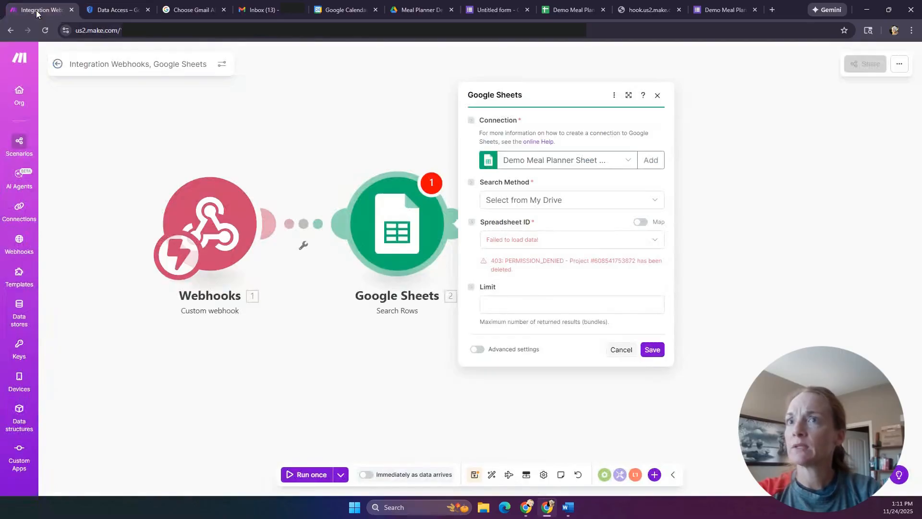
pyautogui.click(647, 160)
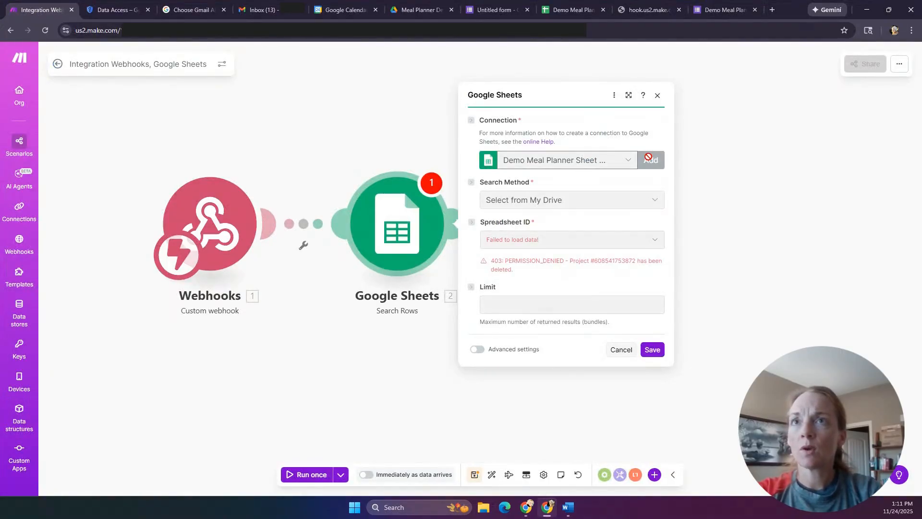
pyautogui.moveTo(806, 105); pyautogui.dragTo(683, 111)
pyautogui.write('Demo Meal Planner')
pyautogui.click(692, 250)
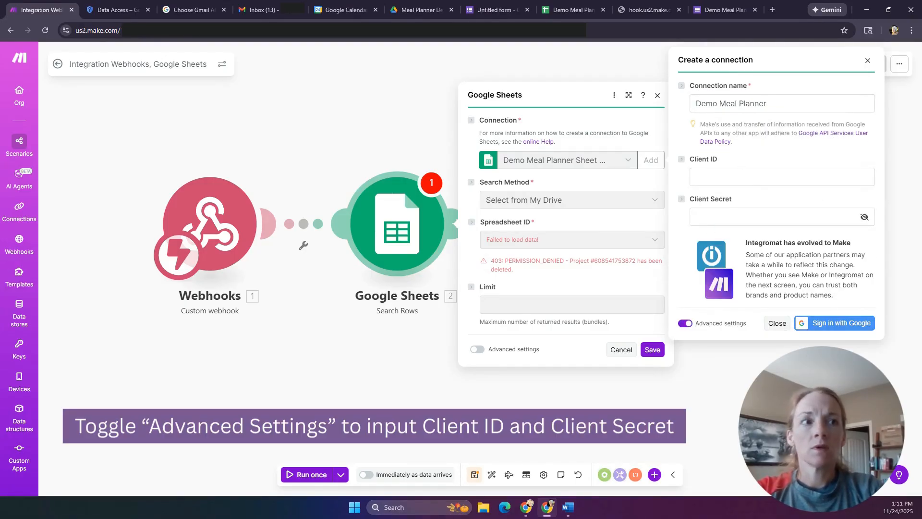
# Copy the OAuth client ID and client secret from the Word document into the new connection's matching fields.
pyautogui.hotkey('alt', 'Tab')
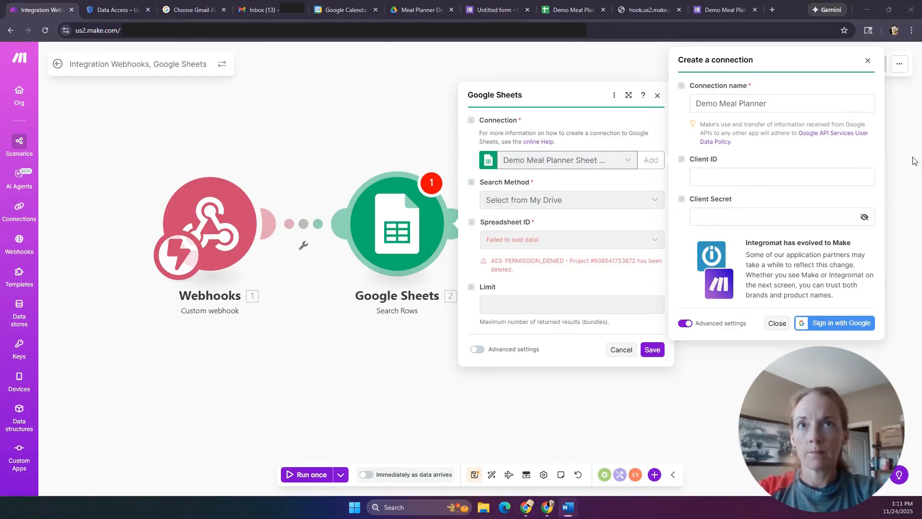
pyautogui.click(761, 177)
pyautogui.hotkey('ctrl', 'v')
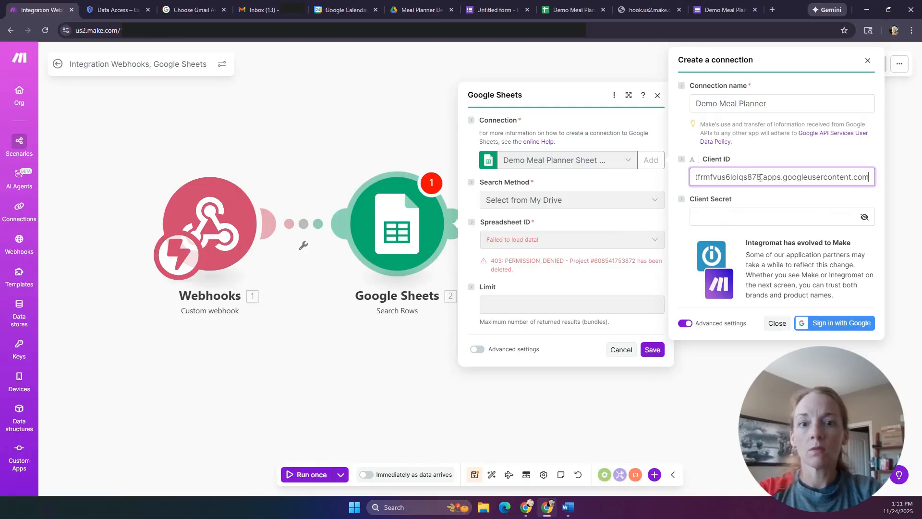
pyautogui.hotkey('alt', 'Tab')
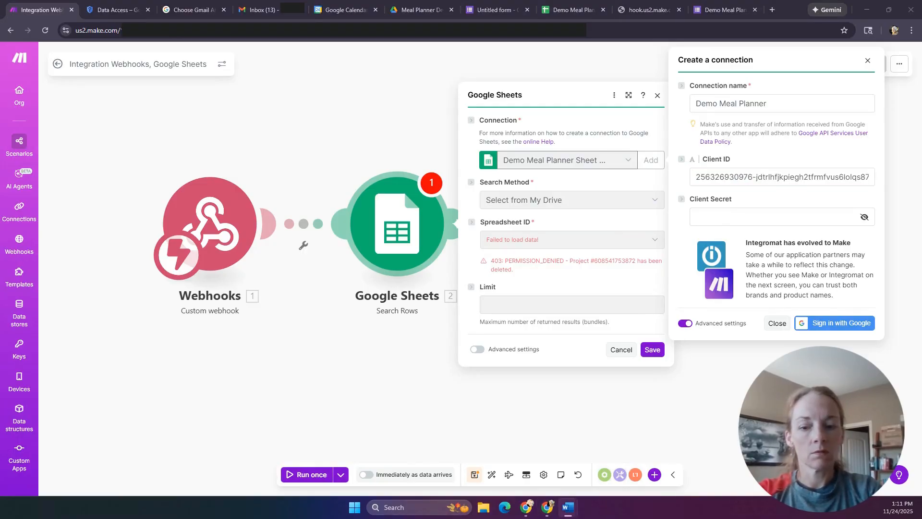
pyautogui.click(773, 218)
pyautogui.hotkey('ctrl', 'v')
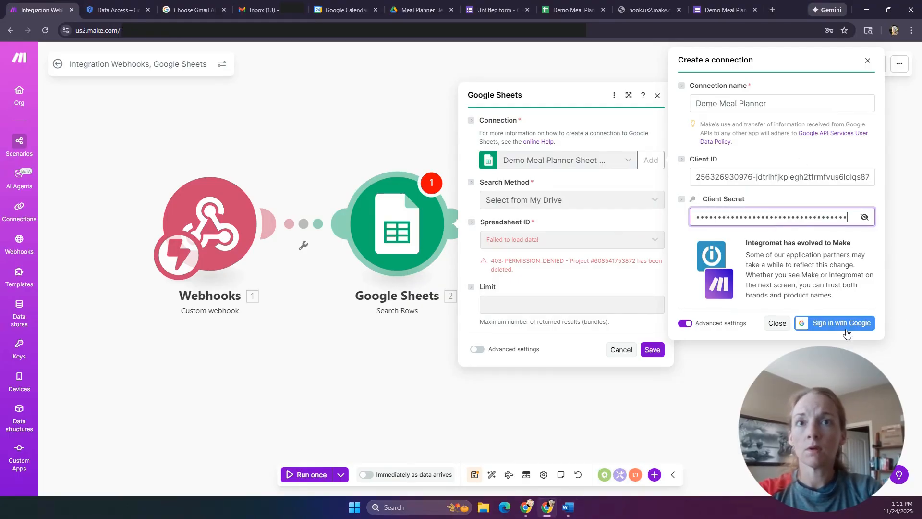
# Try to authorize the connection by signing in with the Google account, open the error details, and close the sign-in window.
pyautogui.click(849, 326)
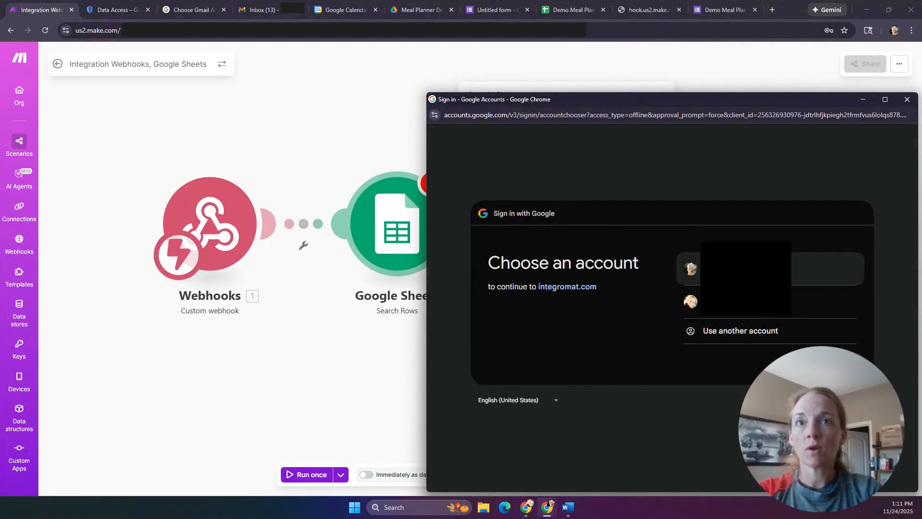
pyautogui.click(745, 268)
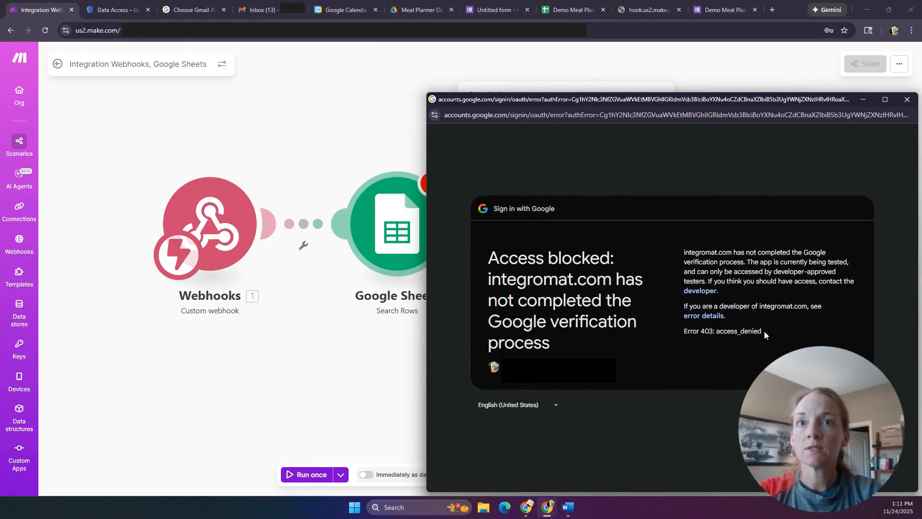
pyautogui.click(708, 317)
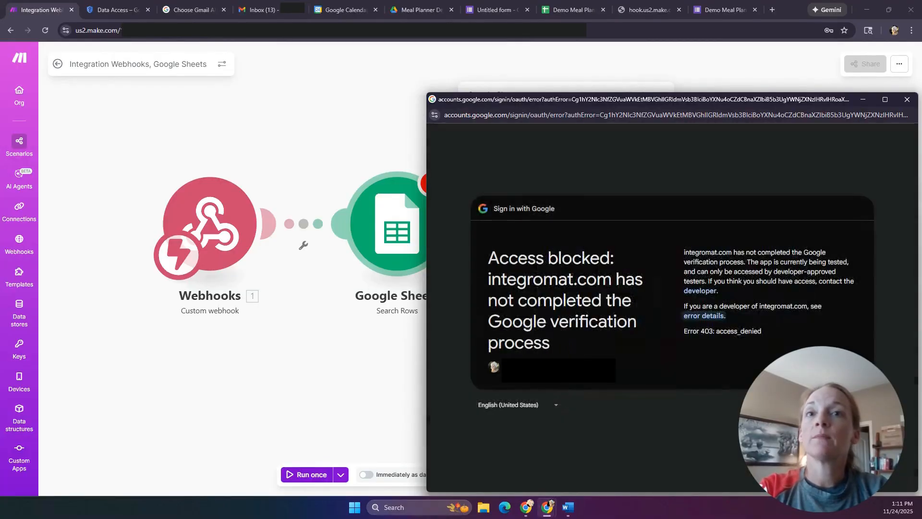
pyautogui.click(907, 99)
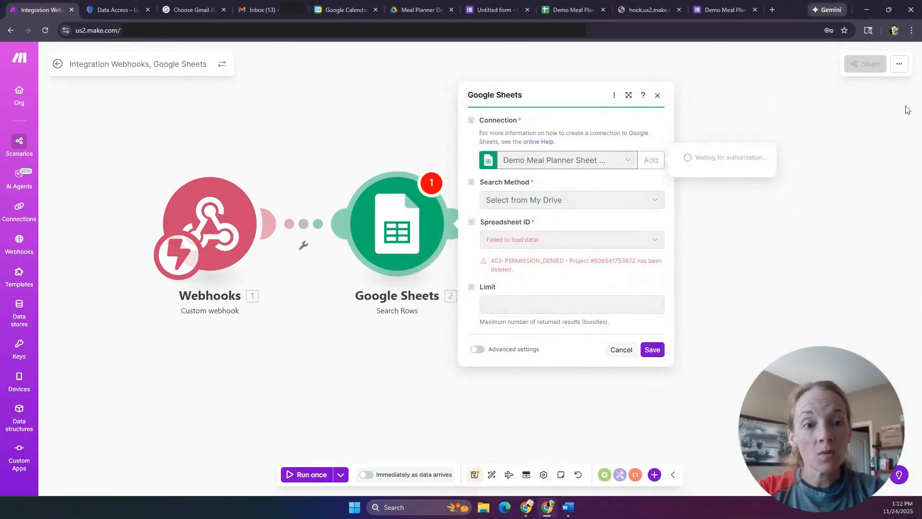
# Switch to the Google Cloud console and publish the app to production in the Google Auth Platform's Audience settings.
pyautogui.click(87, 110)
pyautogui.click(112, 10)
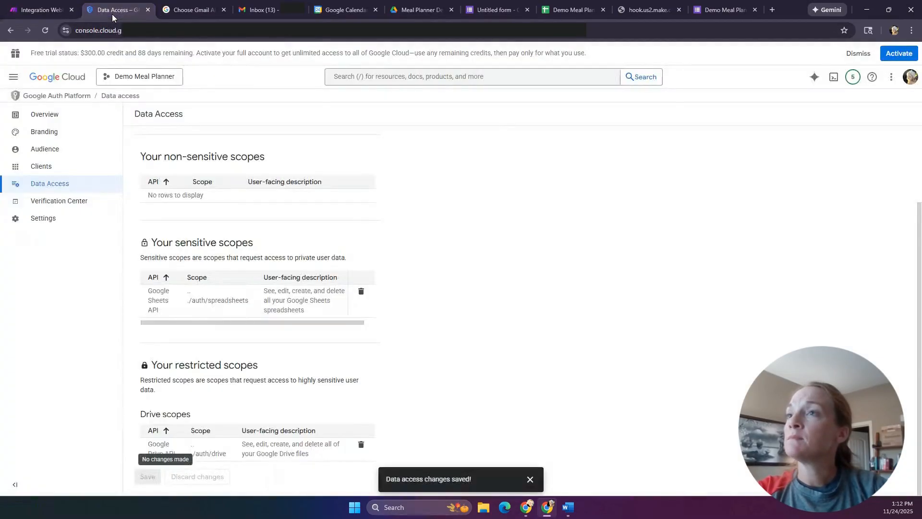
pyautogui.scroll(2, 408, 244)
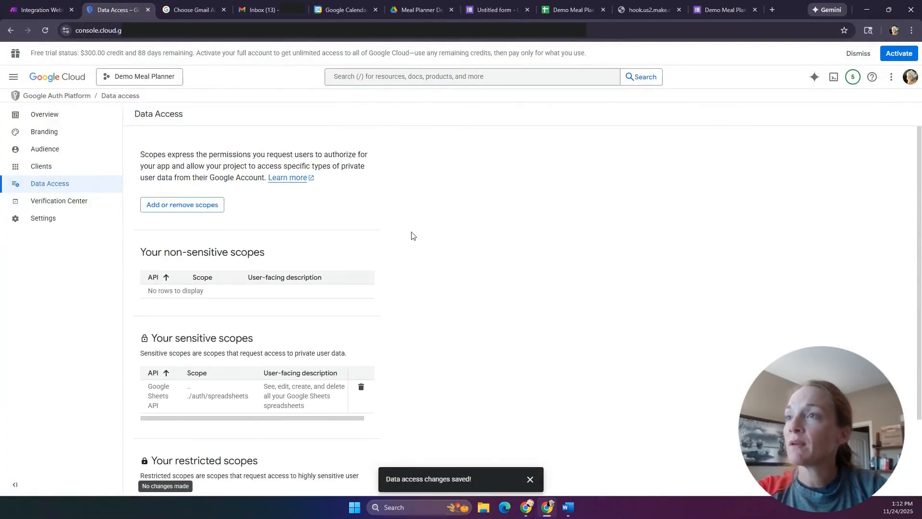
pyautogui.click(50, 120)
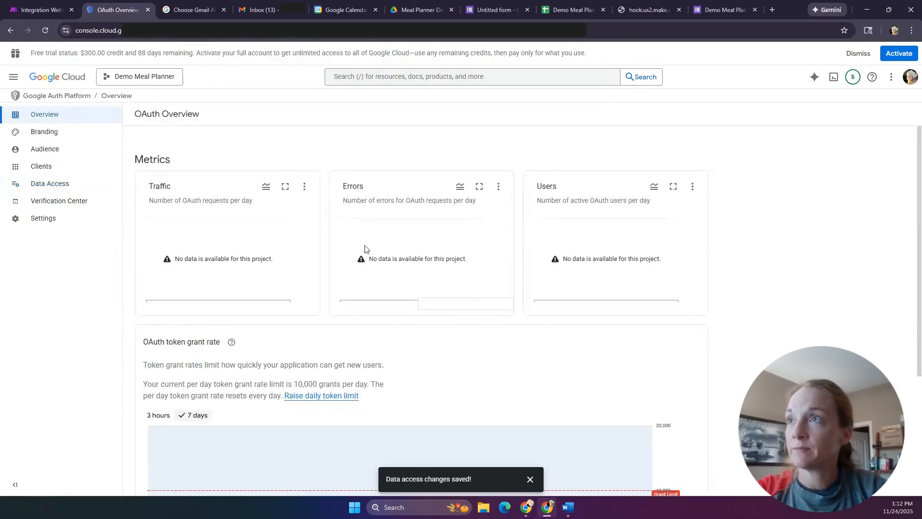
pyautogui.click(49, 139)
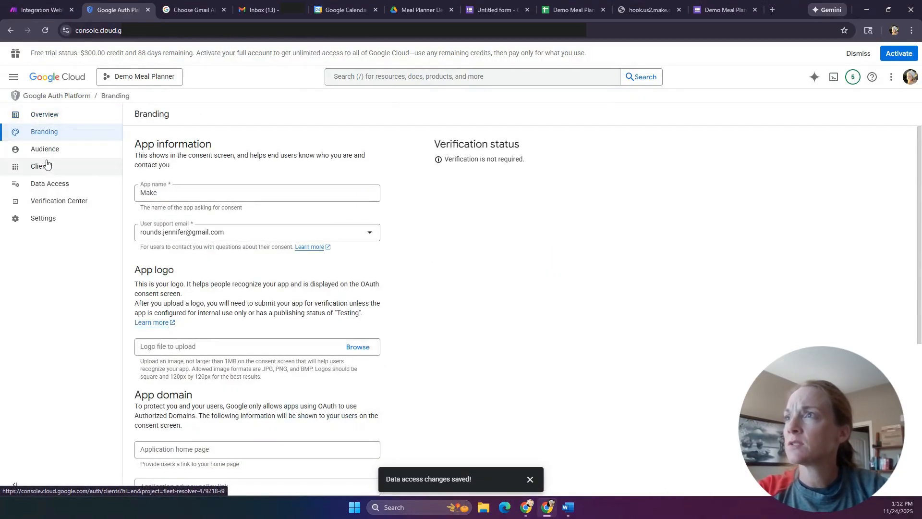
pyautogui.click(45, 150)
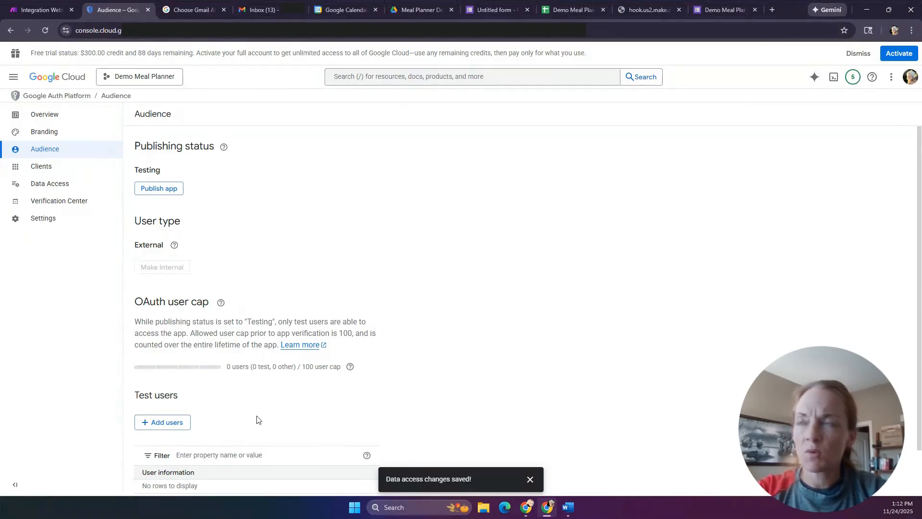
pyautogui.click(160, 191)
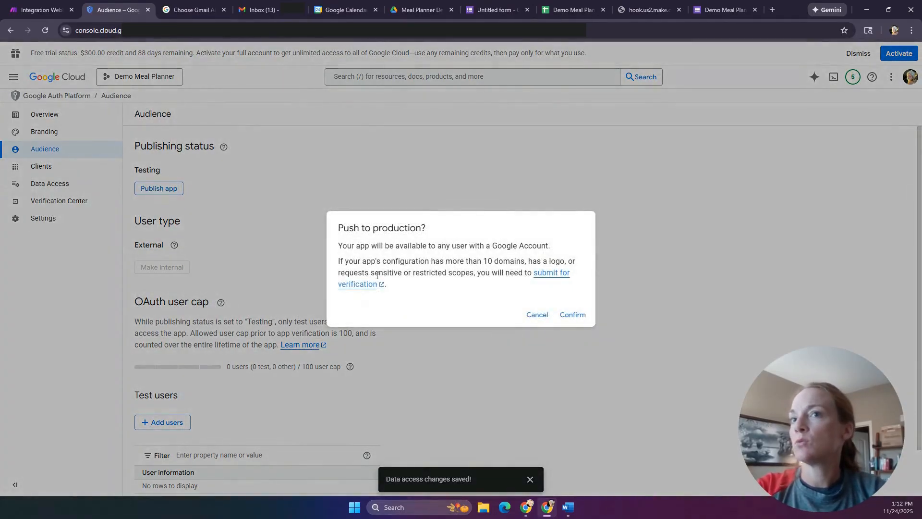
pyautogui.click(576, 320)
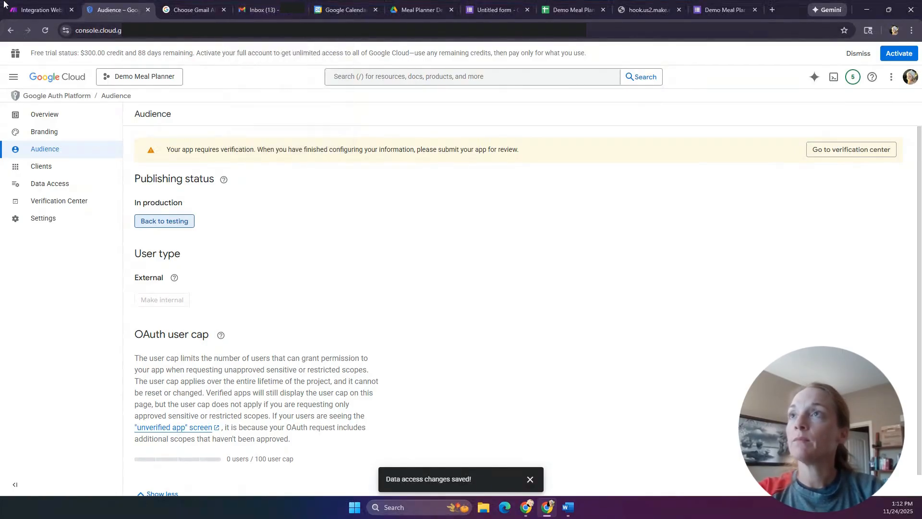
# Return to the Make scenario, restart the Google sign-in for the Demo Meal Planner connection, and choose the Google account.
pyautogui.click(32, 11)
pyautogui.click(386, 216)
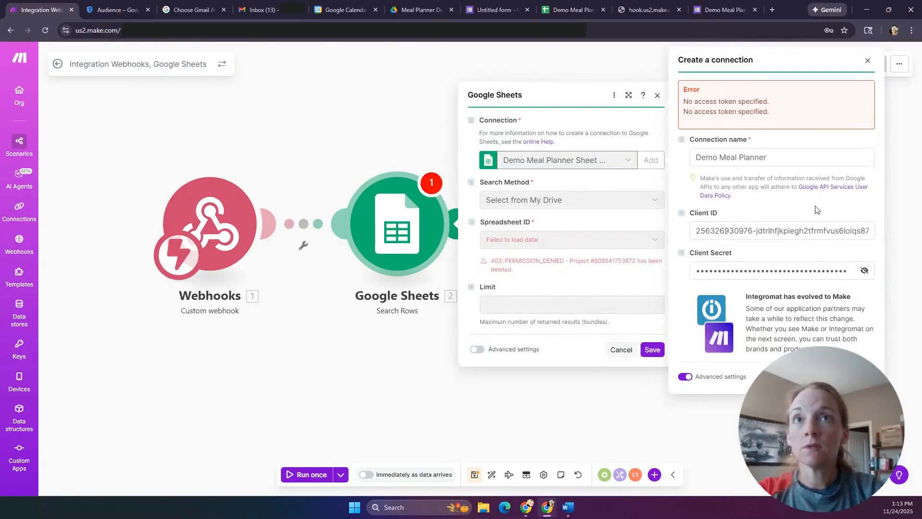
pyautogui.click(779, 156)
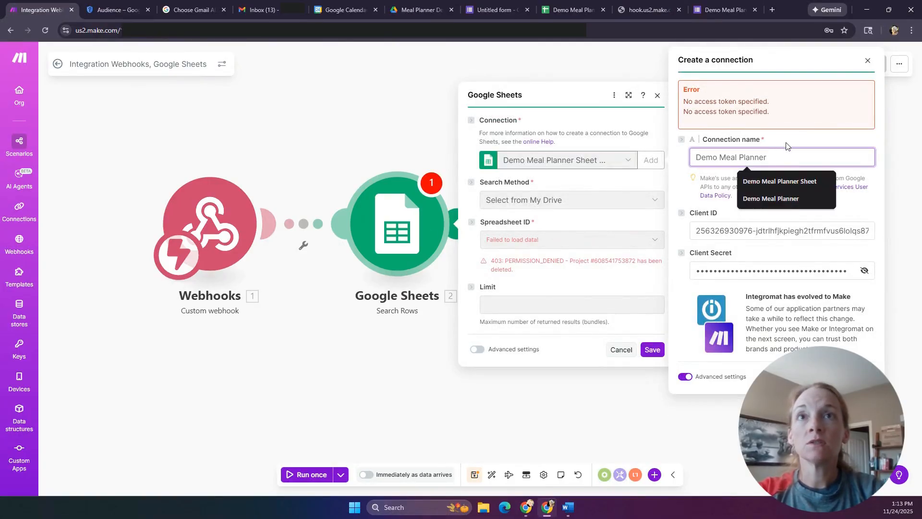
pyautogui.click(793, 137)
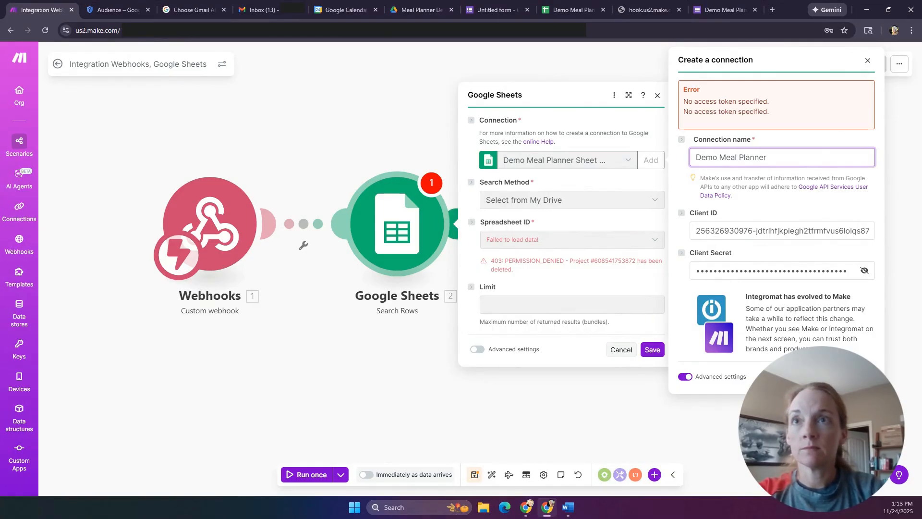
pyautogui.click(833, 376)
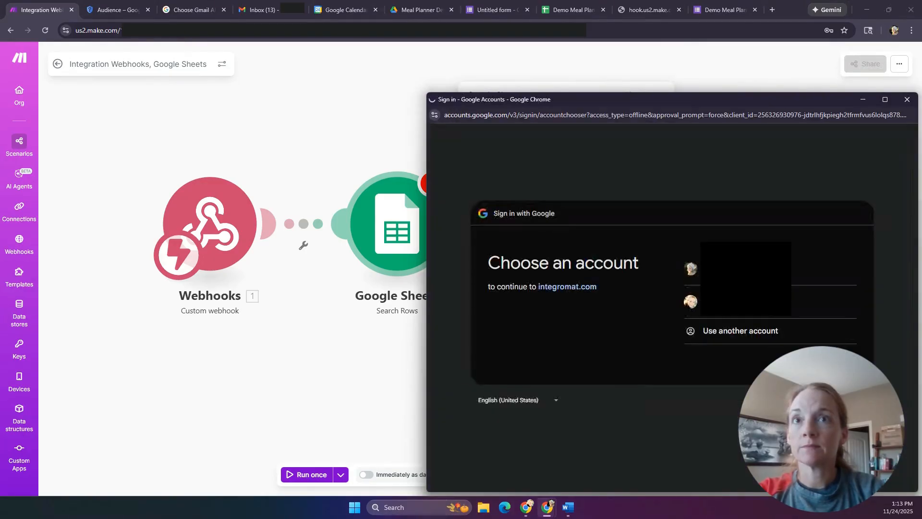
pyautogui.click(736, 268)
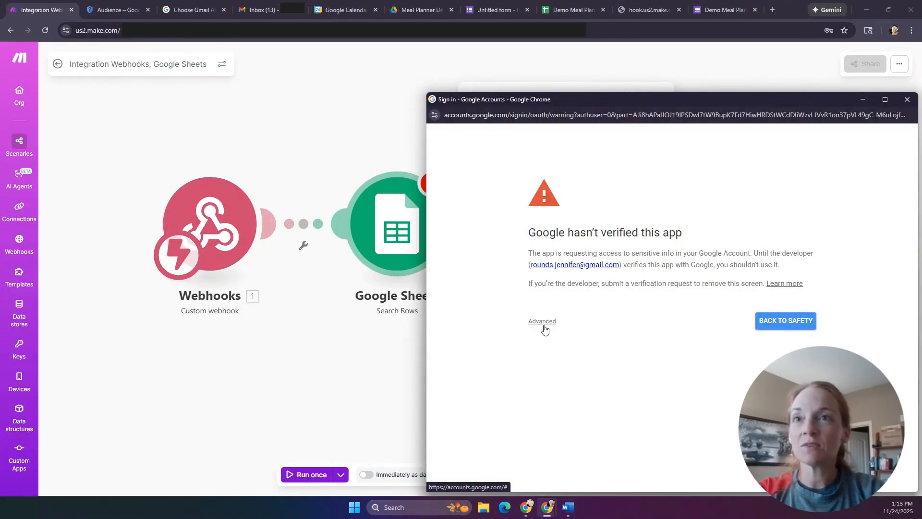
# Proceed past the unverified app warning to integromat.com and grant it access to all Google Drive files and Google Sheets spreadsheets.
pyautogui.click(545, 328)
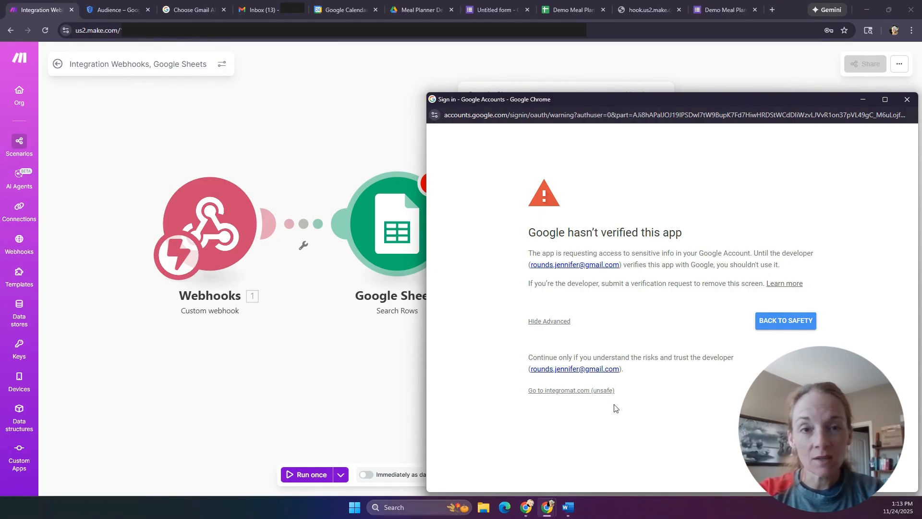
pyautogui.click(576, 392)
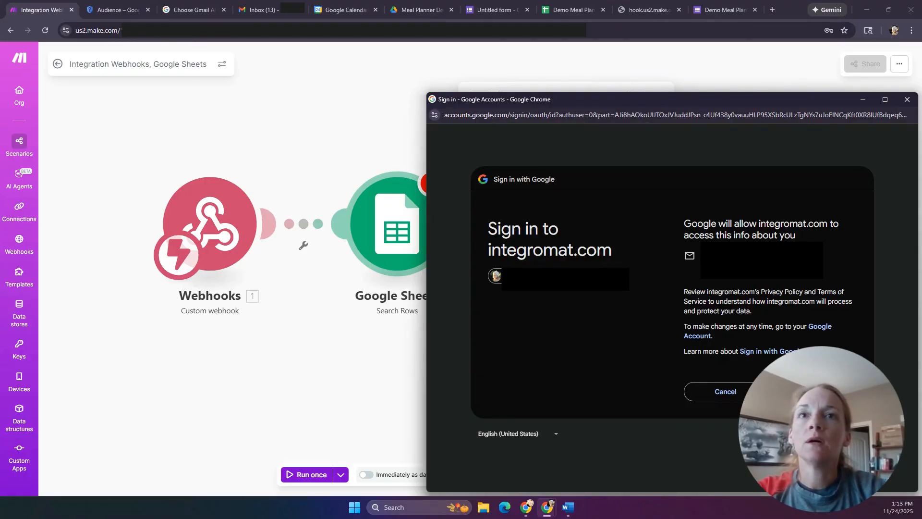
pyautogui.click(815, 391)
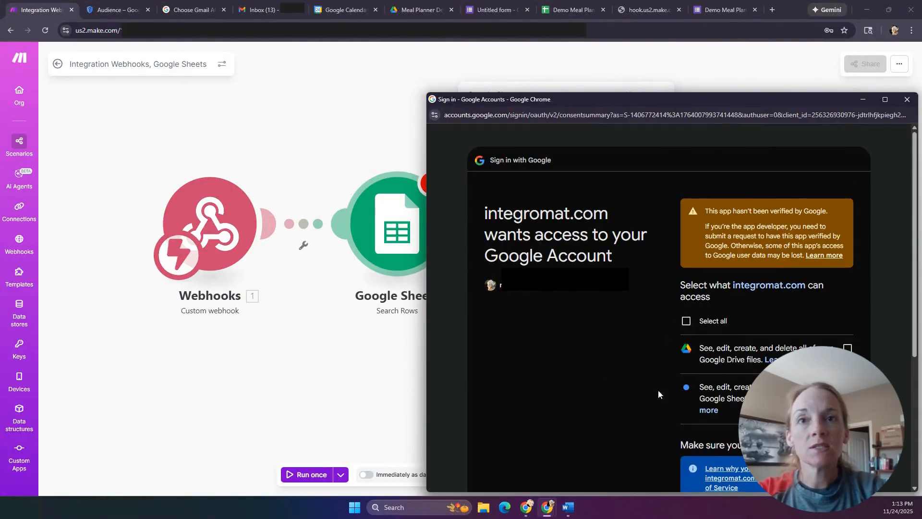
pyautogui.scroll(-2, 630, 349)
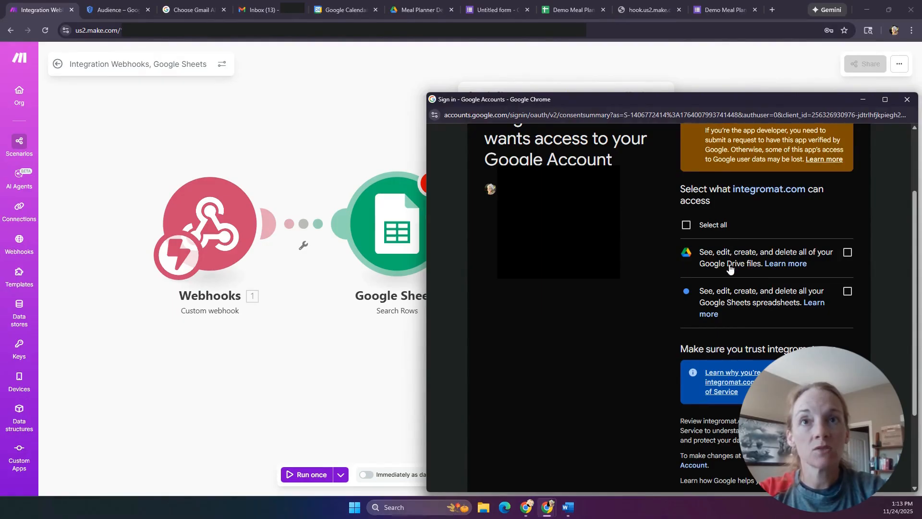
pyautogui.click(686, 226)
pyautogui.scroll(-3, 636, 244)
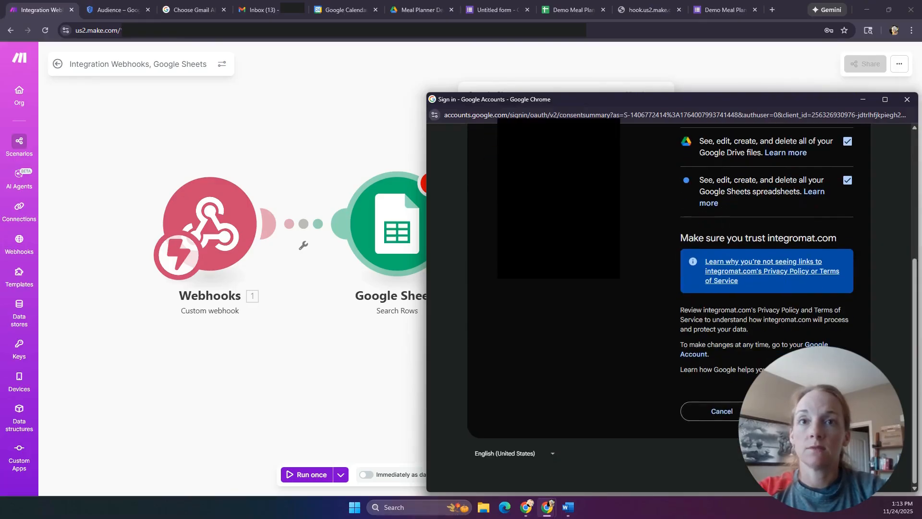
pyautogui.click(812, 411)
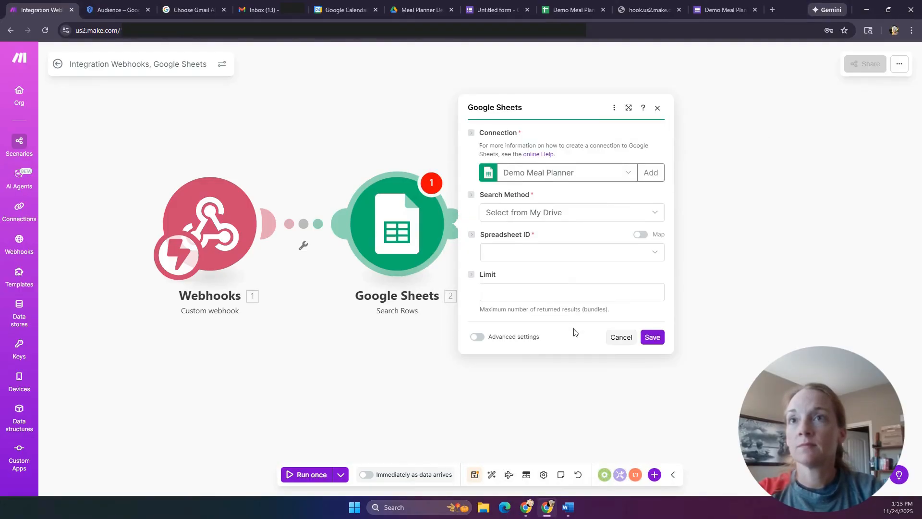
# Select the Demo Meal Plan Requests (Responses) spreadsheet and its Demo Responses sheet for Search Rows, checking the sheet name and headers in Google Sheets.
pyautogui.click(537, 253)
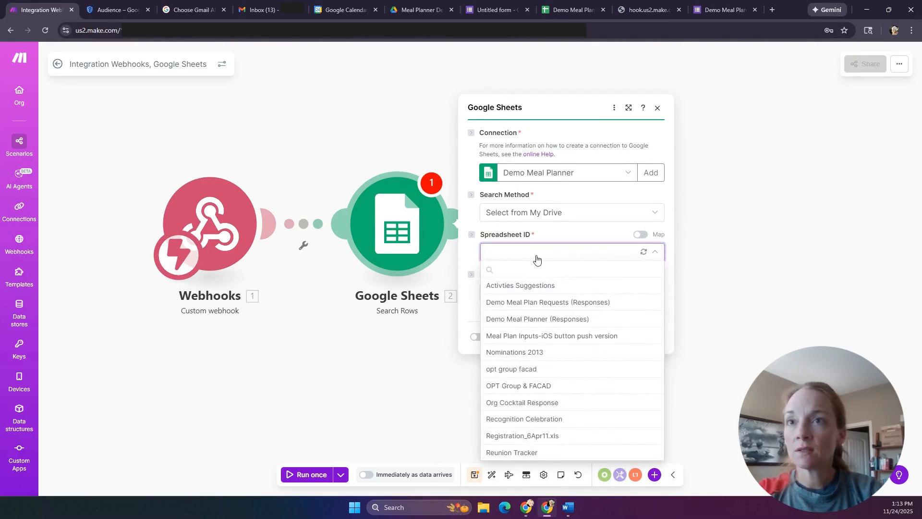
pyautogui.click(530, 302)
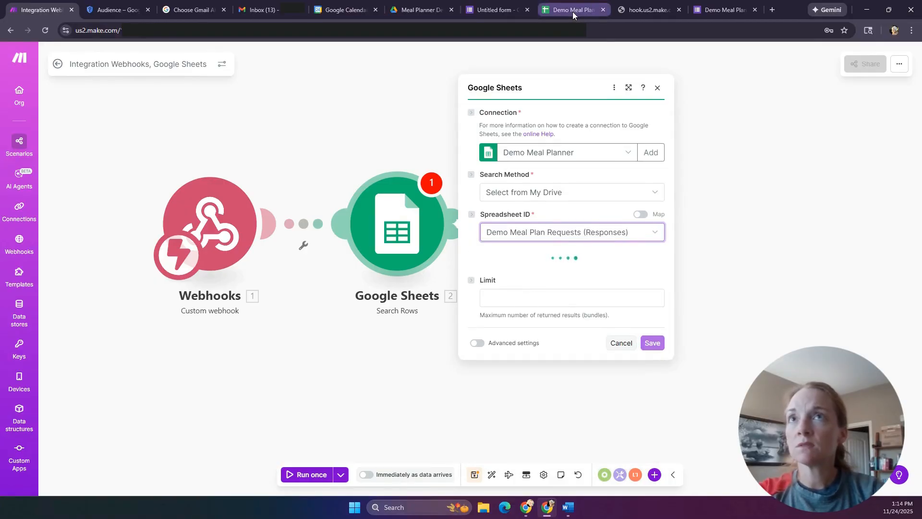
pyautogui.click(573, 12)
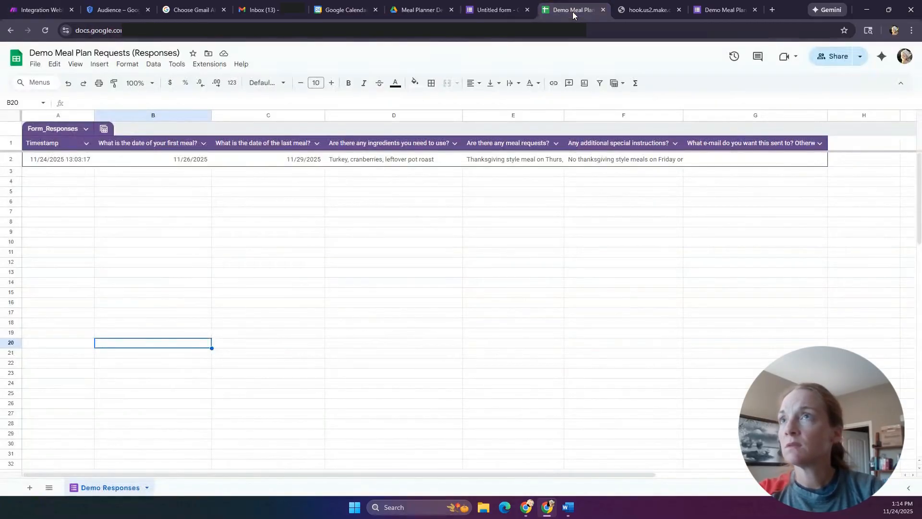
pyautogui.click(37, 11)
pyautogui.click(579, 277)
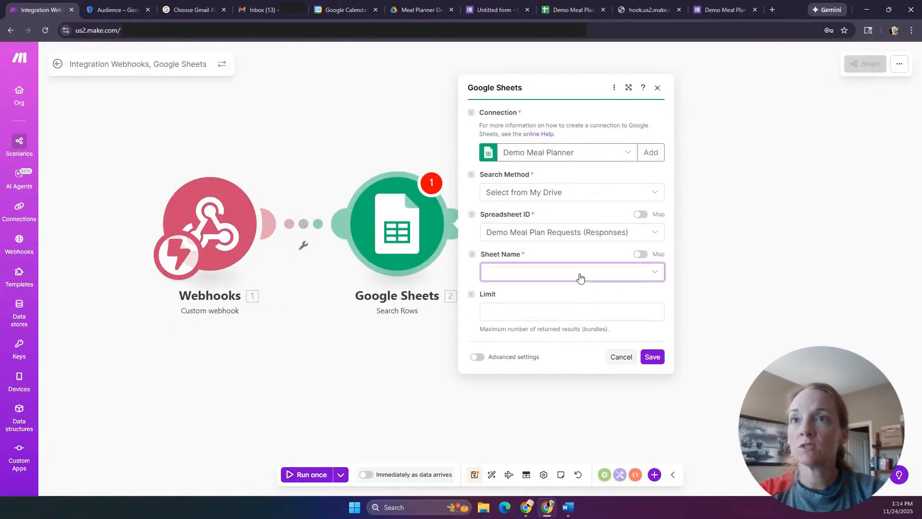
pyautogui.click(540, 289)
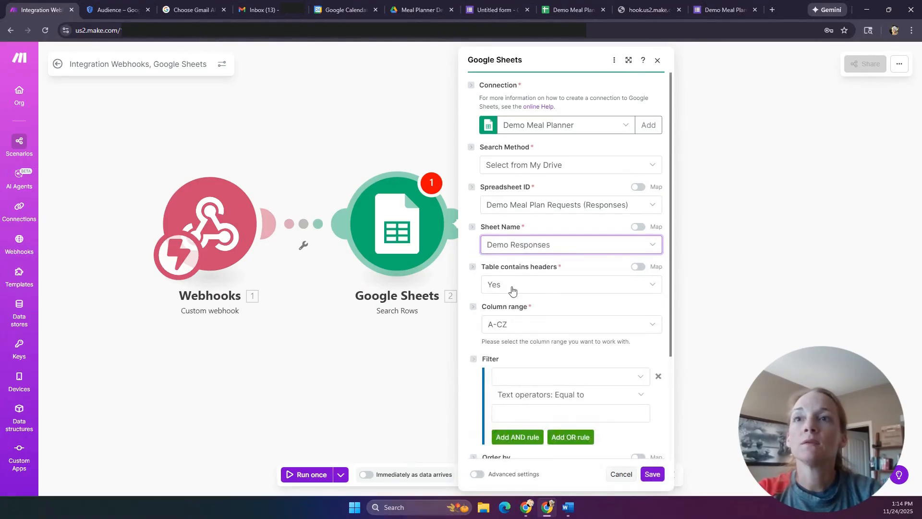
pyautogui.click(578, 14)
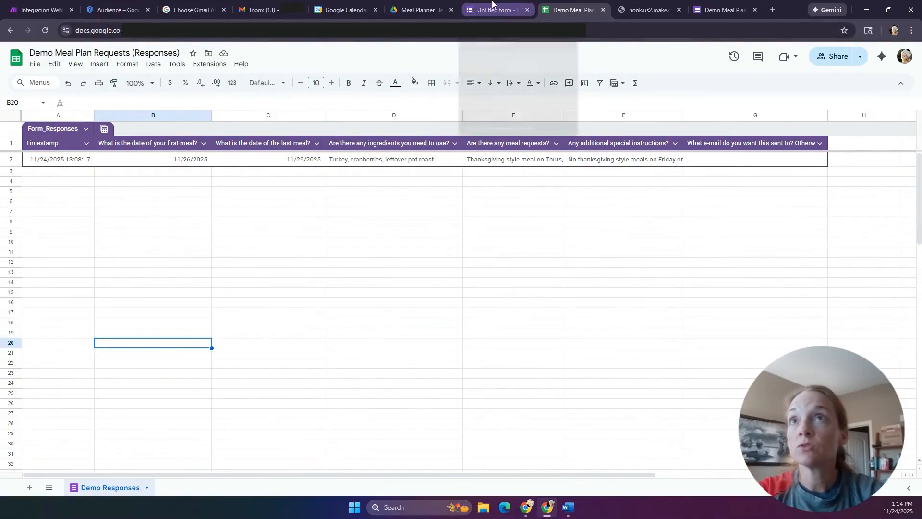
pyautogui.click(36, 8)
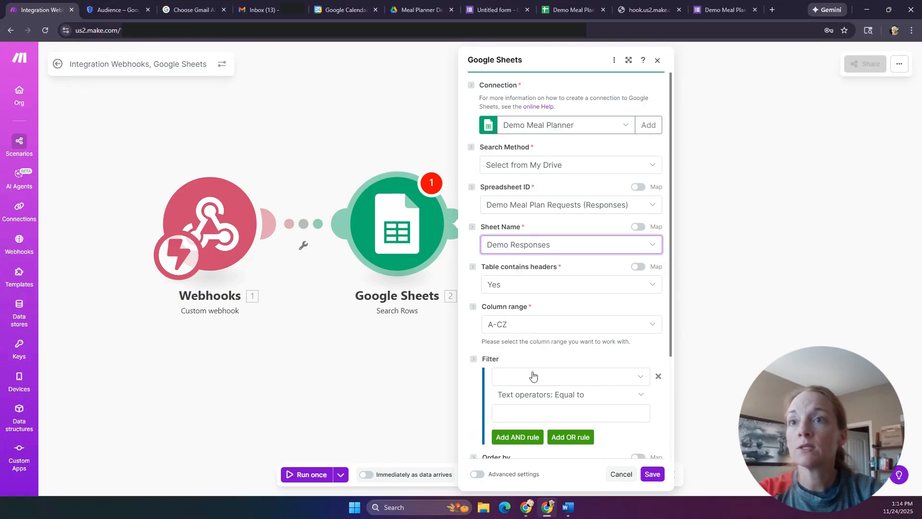
# Order the Search Rows results by Timestamp (A) in descending order.
pyautogui.scroll(-1, 533, 375)
pyautogui.scroll(-2, 533, 375)
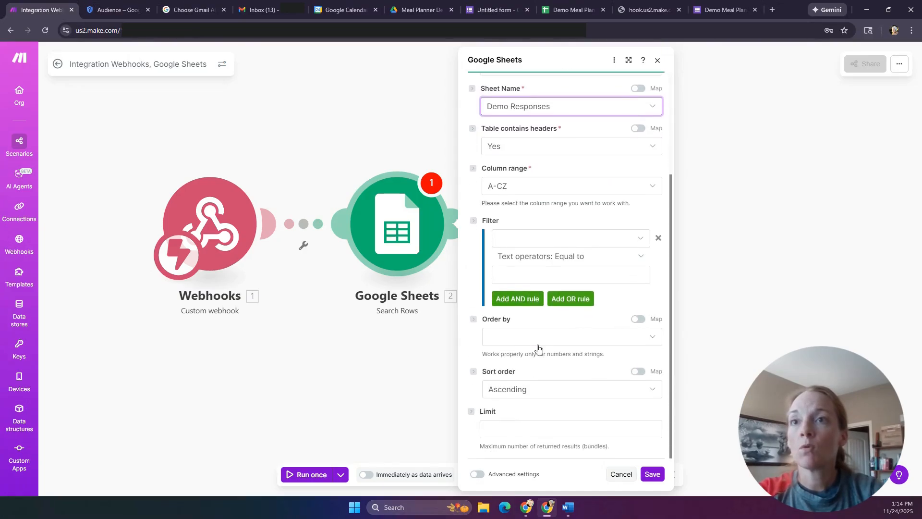
pyautogui.click(541, 389)
pyautogui.click(526, 425)
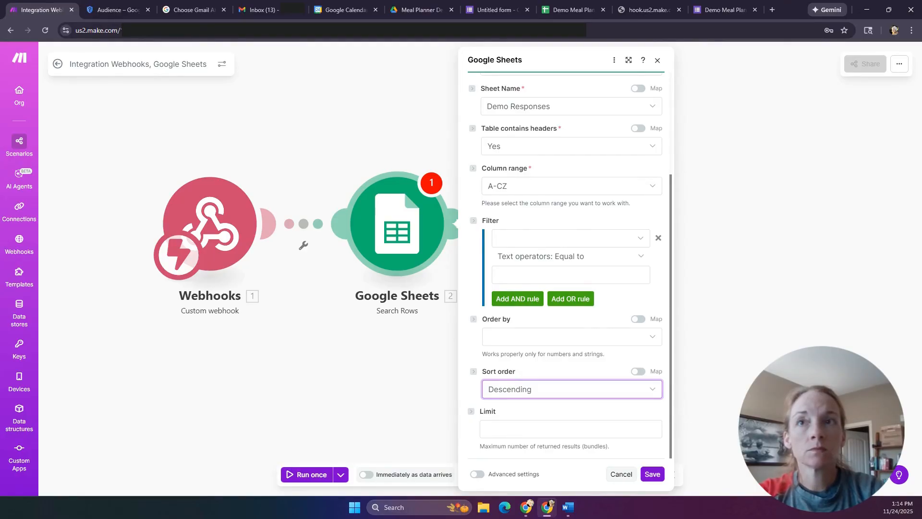
pyautogui.click(598, 342)
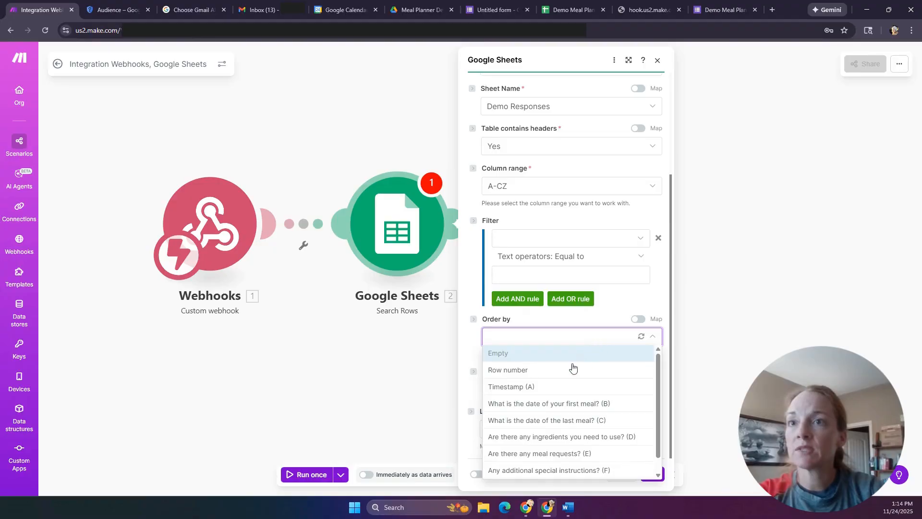
pyautogui.click(552, 392)
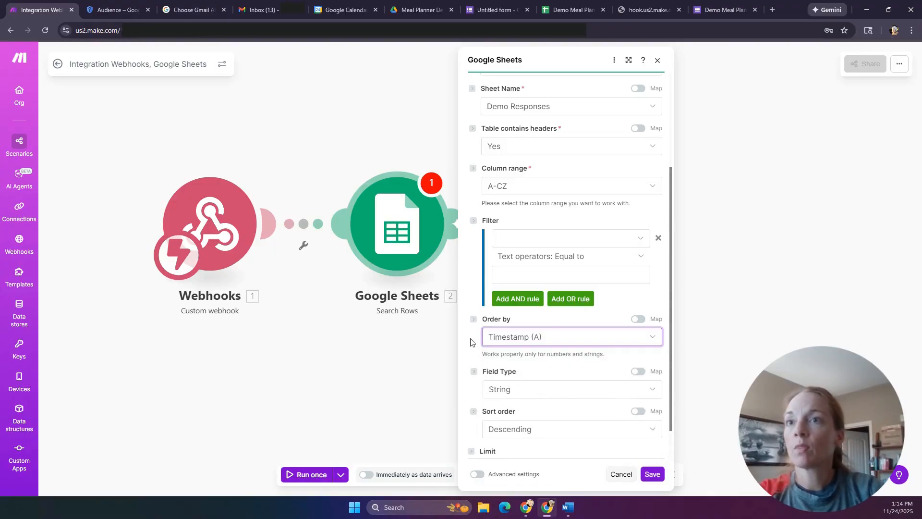
# Limit the Search Rows results to 1 and save the Google Sheets module.
pyautogui.scroll(-1, 474, 338)
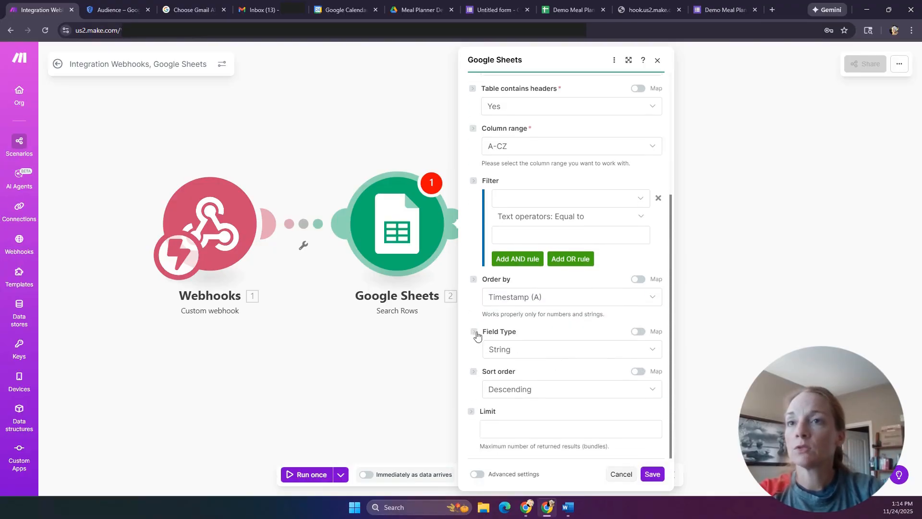
pyautogui.click(543, 431)
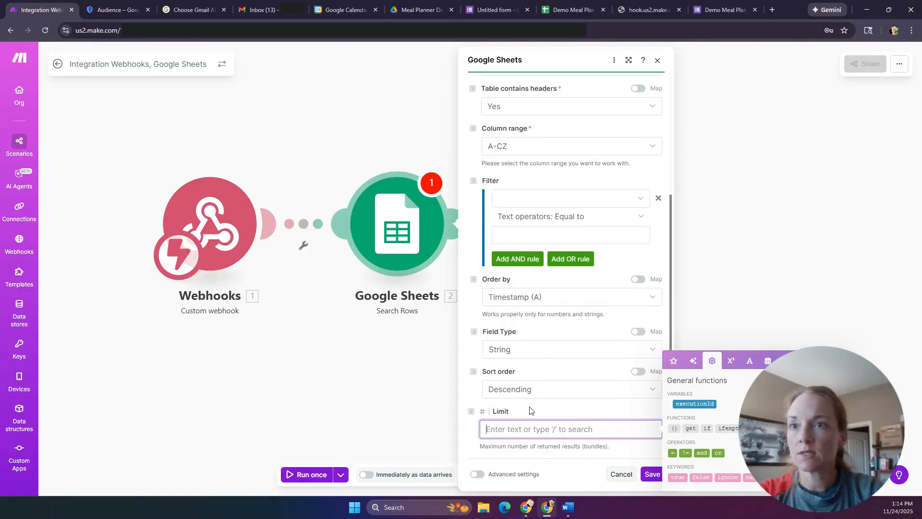
pyautogui.write('1')
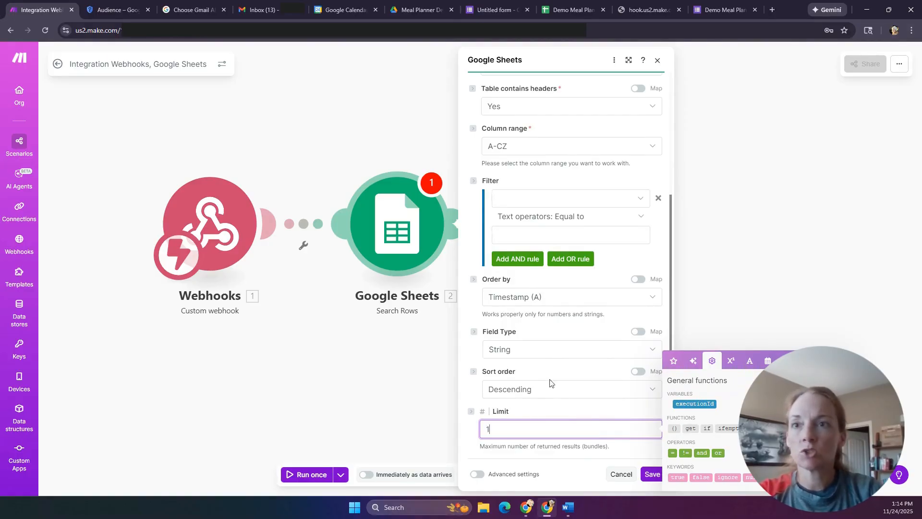
pyautogui.click(468, 398)
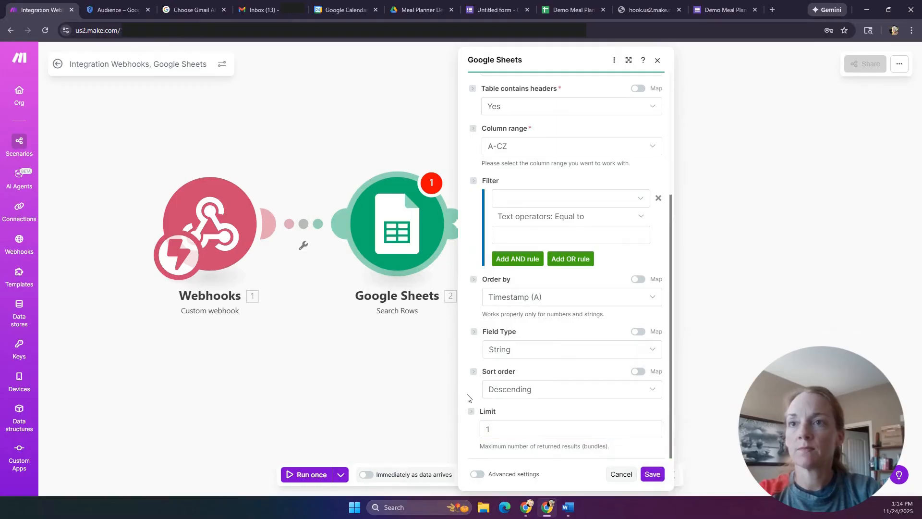
pyautogui.click(652, 474)
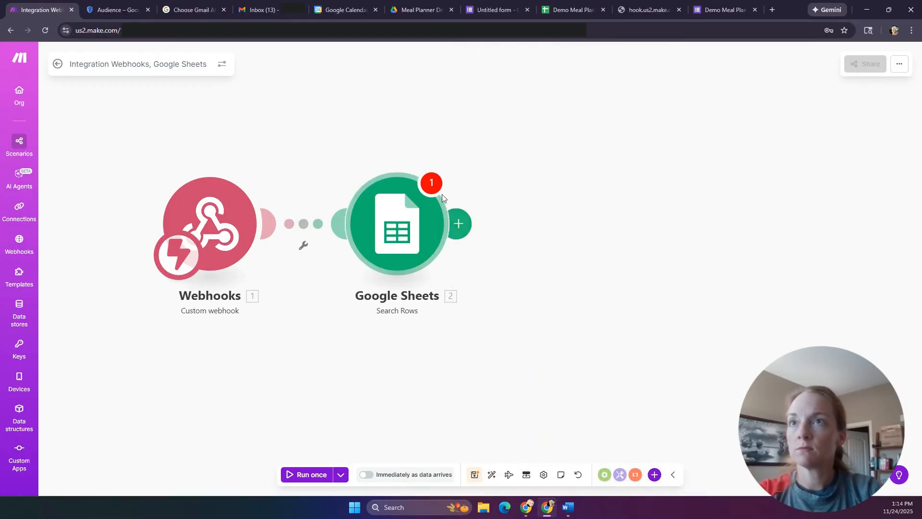
# Reopen the flagged Google Sheets module to review its settings, then save the module and the scenario.
pyautogui.click(432, 183)
pyautogui.click(517, 187)
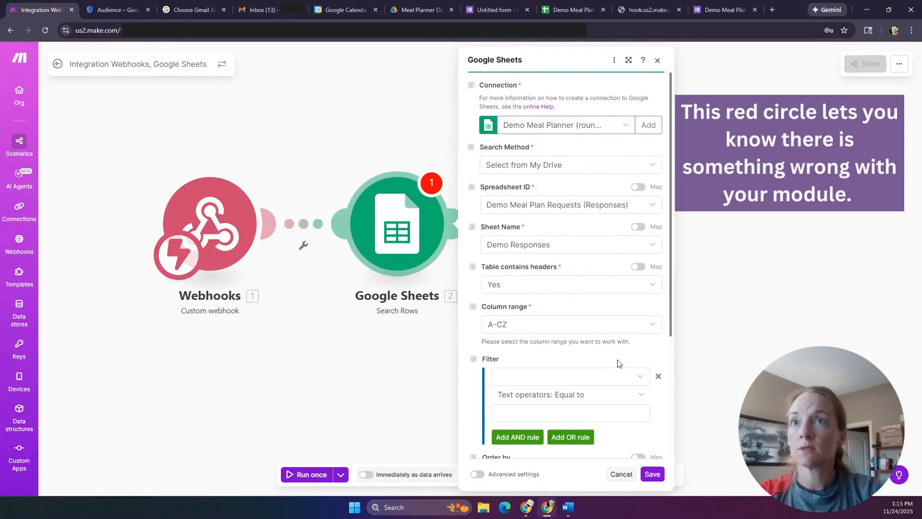
pyautogui.scroll(-4, 618, 363)
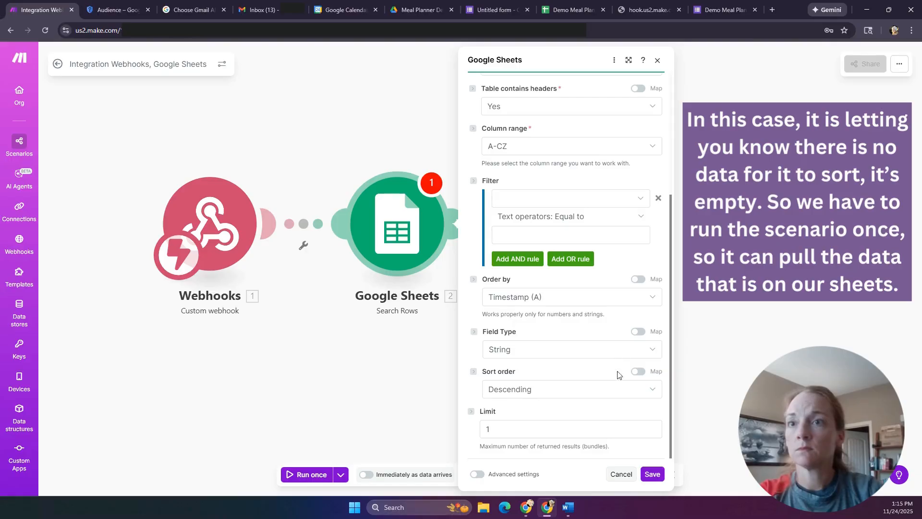
pyautogui.click(652, 474)
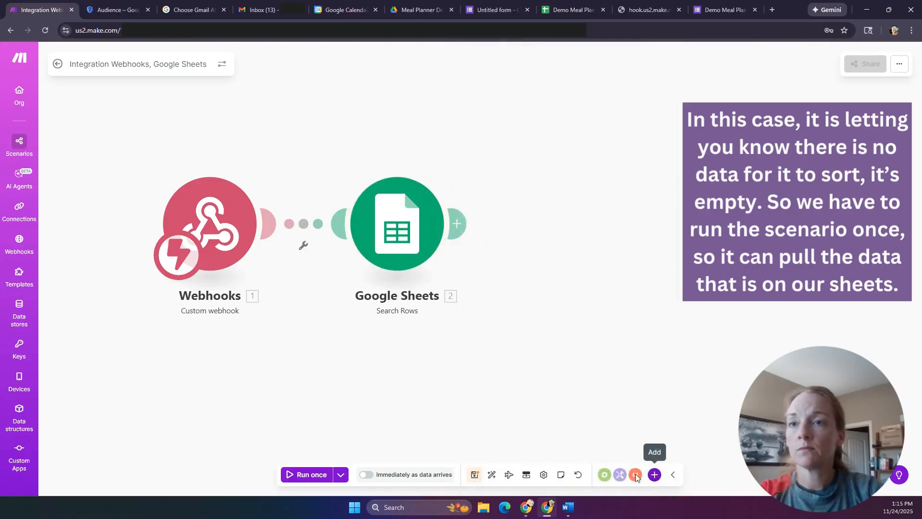
pyautogui.click(477, 476)
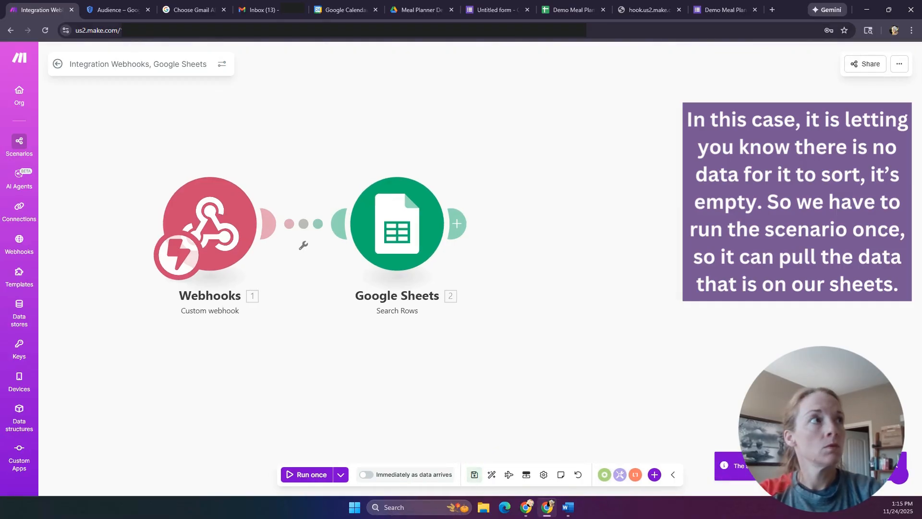
# Copy the Demo Meal Planner webhook's address to the clipboard and save the Webhooks module.
pyautogui.hotkey('alt', 'Tab')
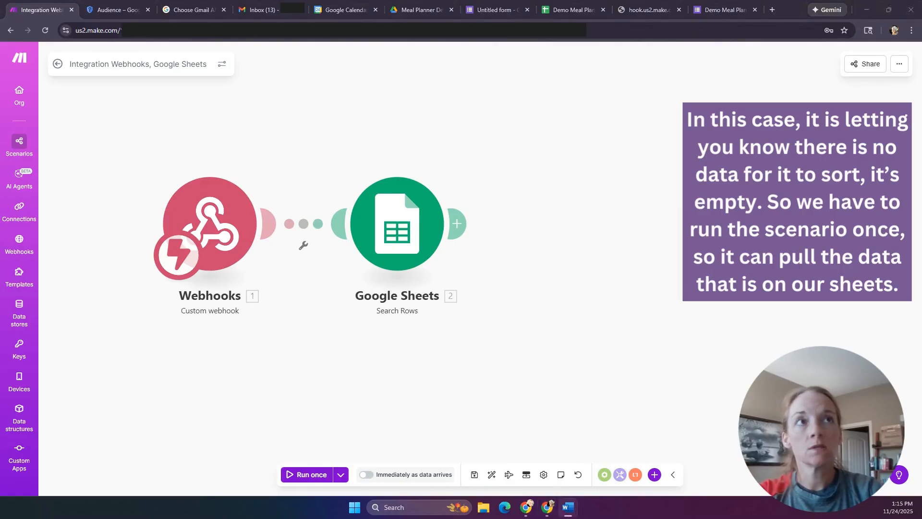
pyautogui.click(227, 259)
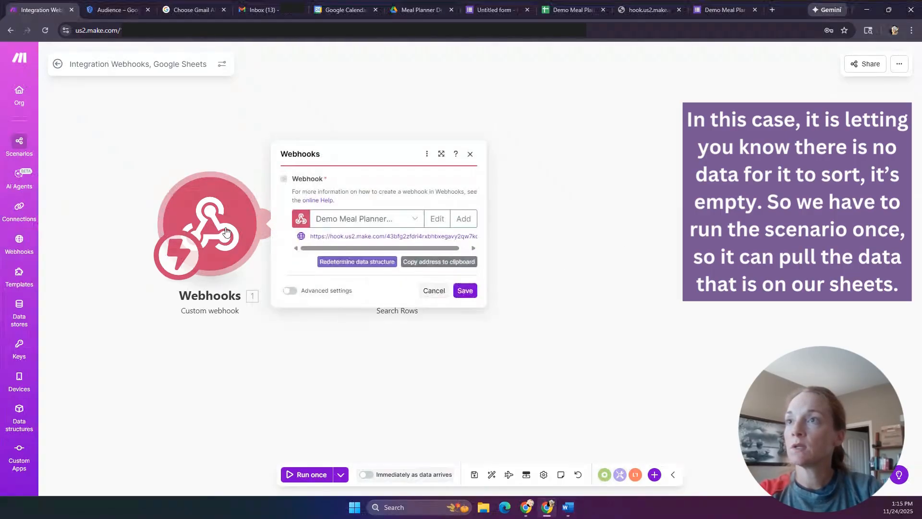
pyautogui.click(440, 263)
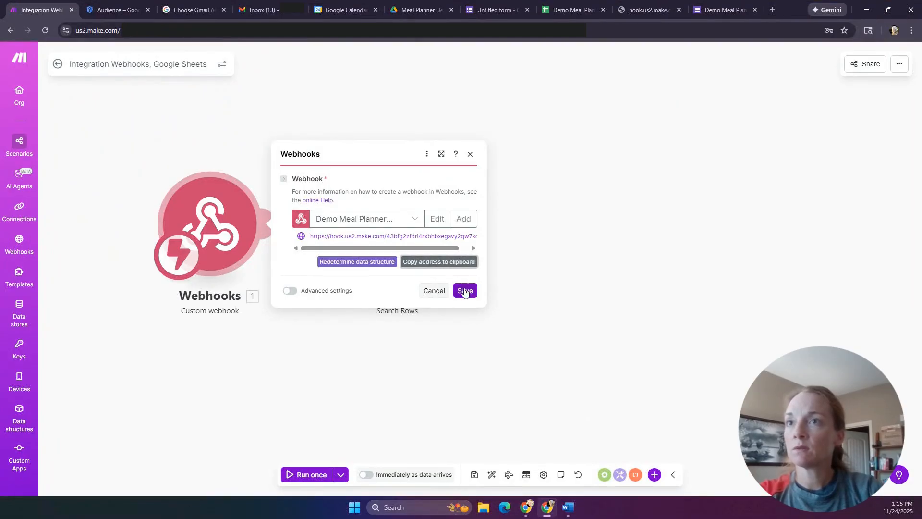
pyautogui.click(465, 292)
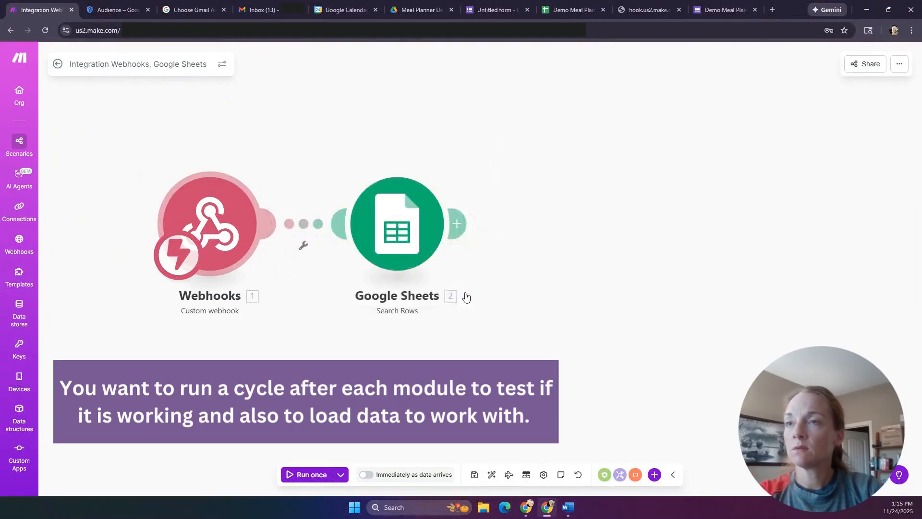
# Run the scenario once and inspect the input and output bundles of the Google Sheets module.
pyautogui.click(313, 476)
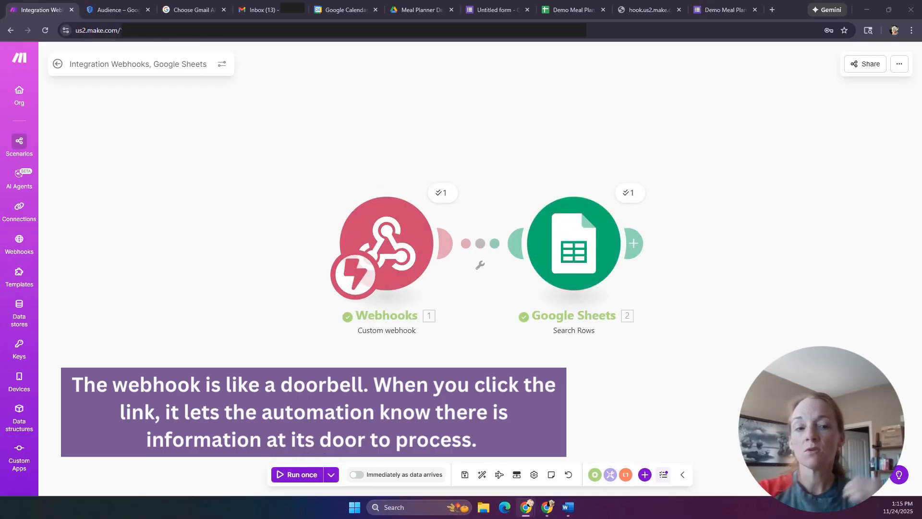
pyautogui.click(626, 193)
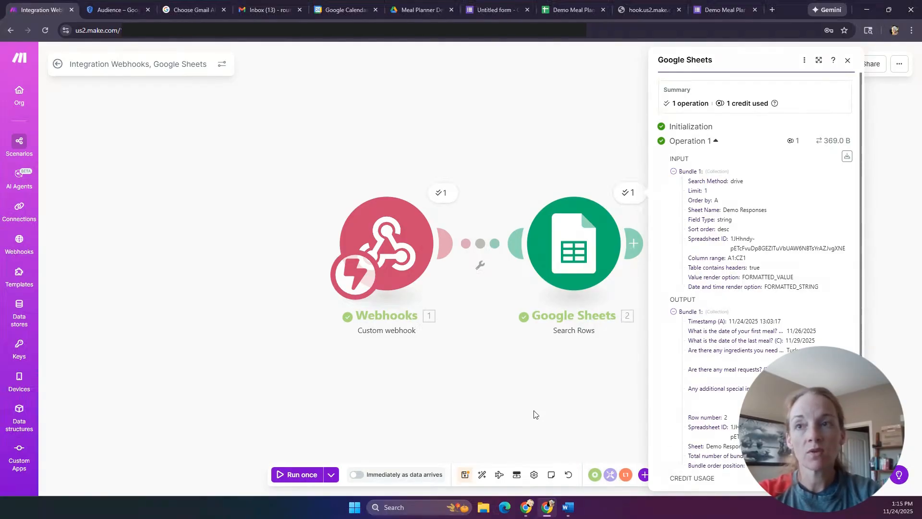
pyautogui.click(529, 394)
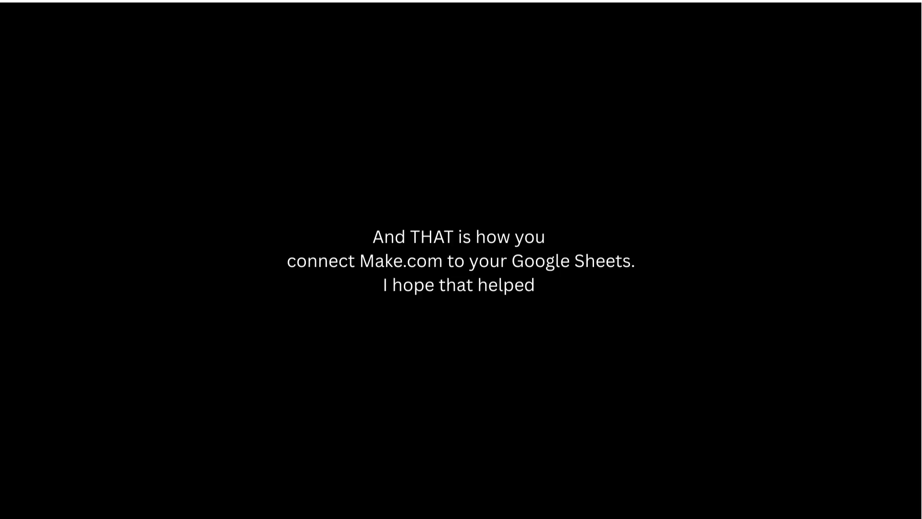